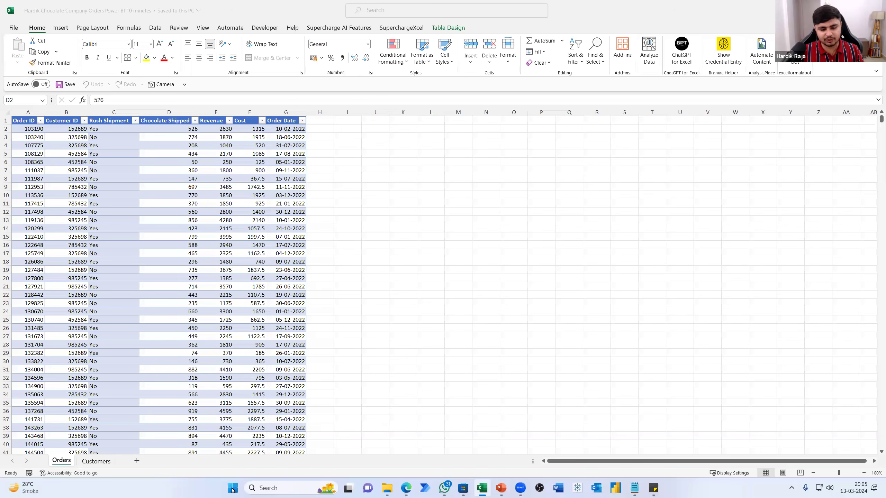
# Search the Microsoft Store for "power bi" and open the Power BI Desktop product page.
pyautogui.click(233, 490)
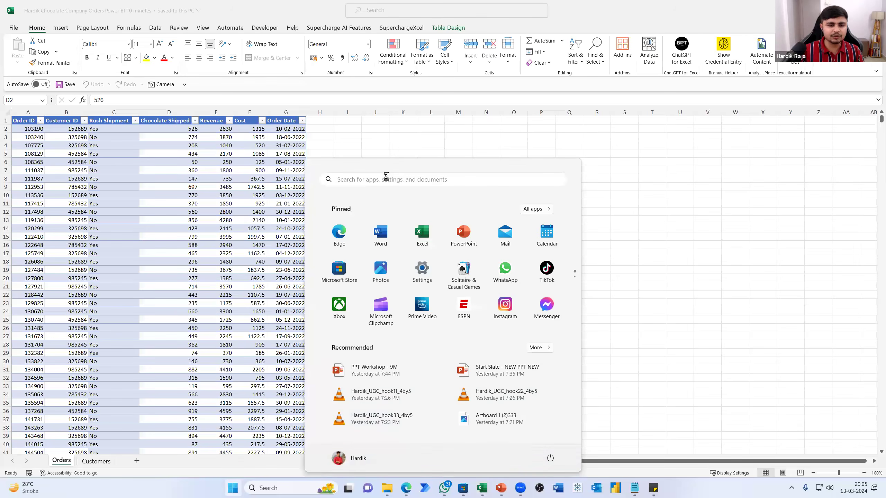
pyautogui.click(388, 180)
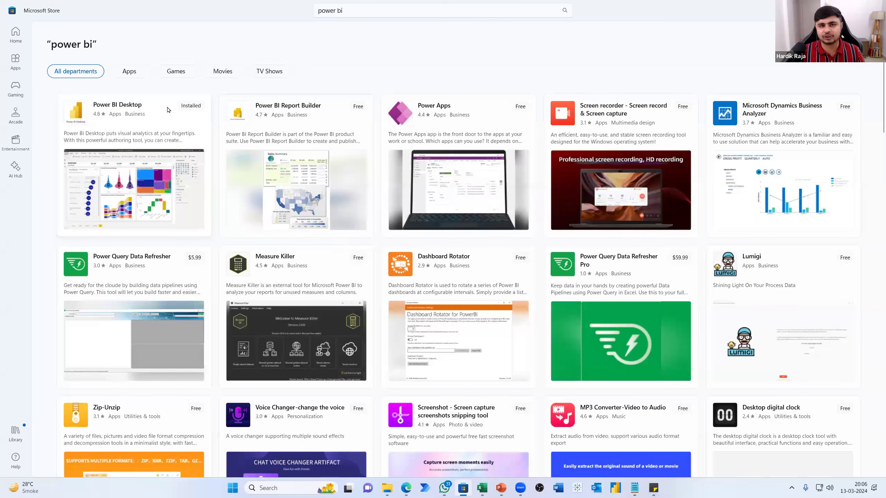
pyautogui.moveTo(162, 110)
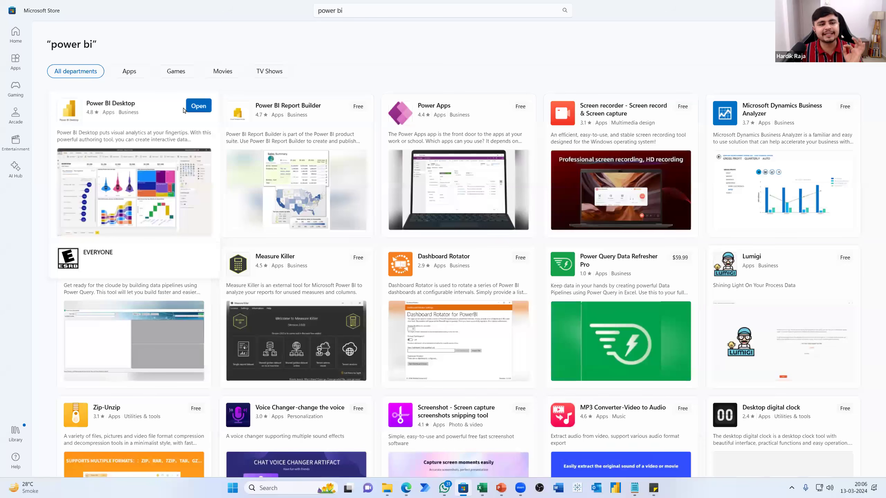
pyautogui.click(143, 105)
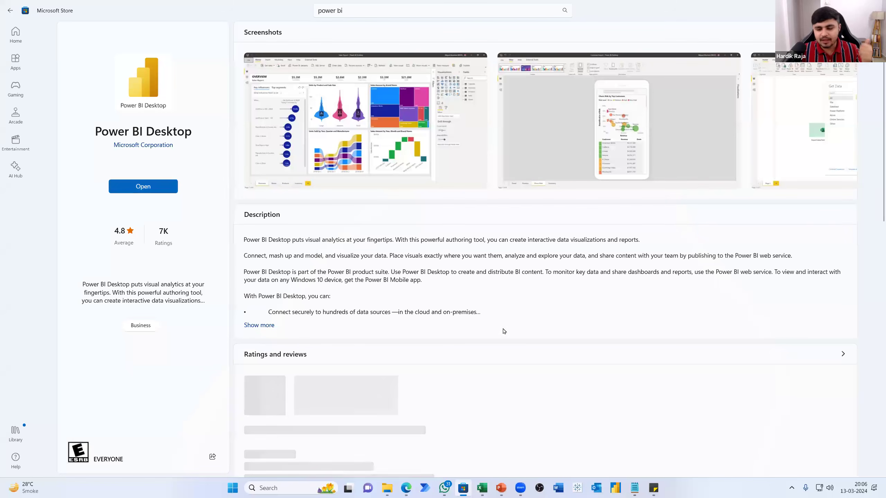
# Launch Power BI Desktop and view its download page on the Microsoft Store website in Edge.
pyautogui.click(616, 489)
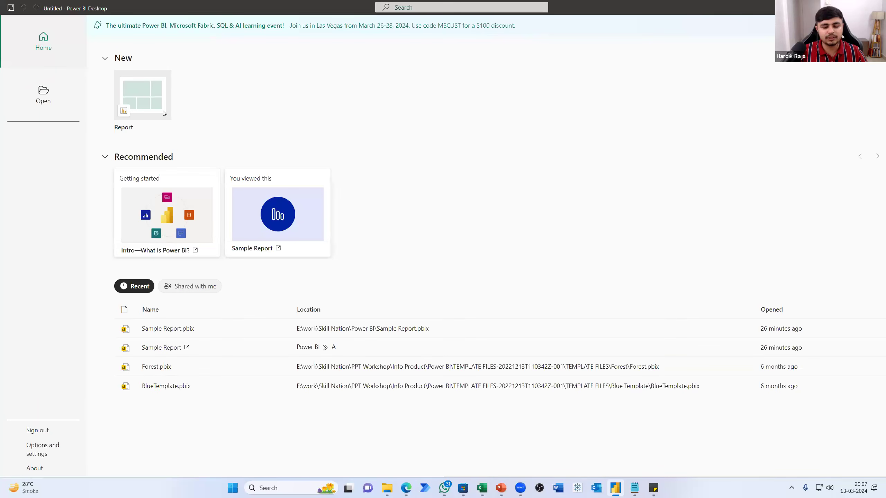
pyautogui.click(404, 491)
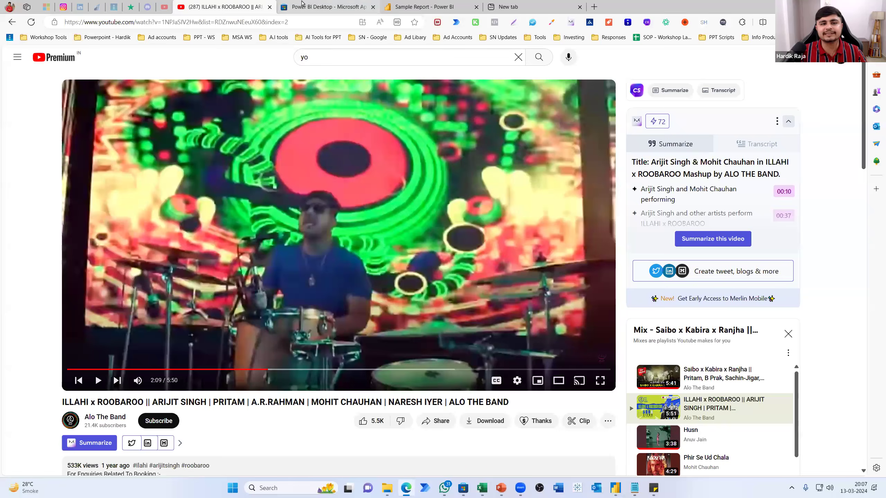
pyautogui.click(302, 5)
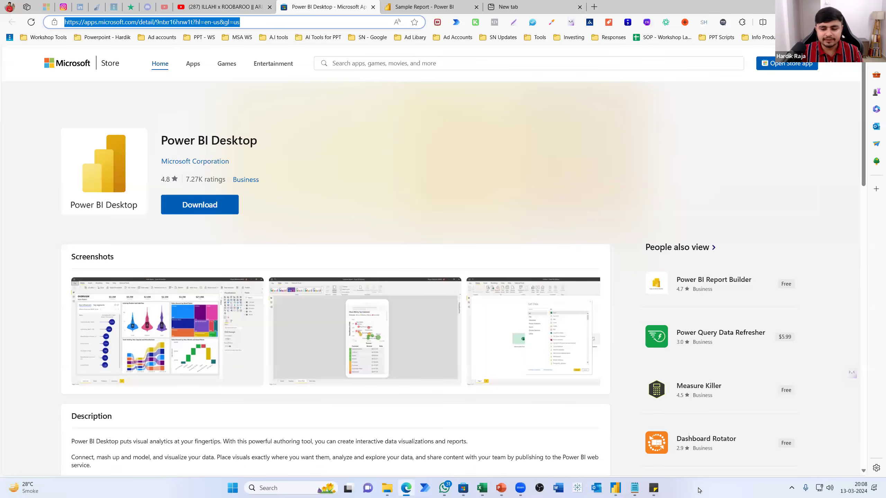
# Switch back to Power BI Desktop and create a new blank report.
pyautogui.click(616, 488)
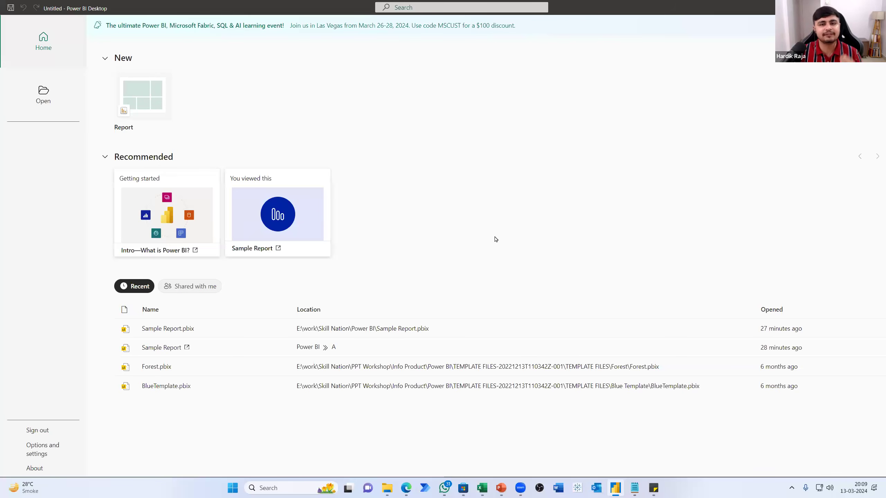
pyautogui.click(138, 101)
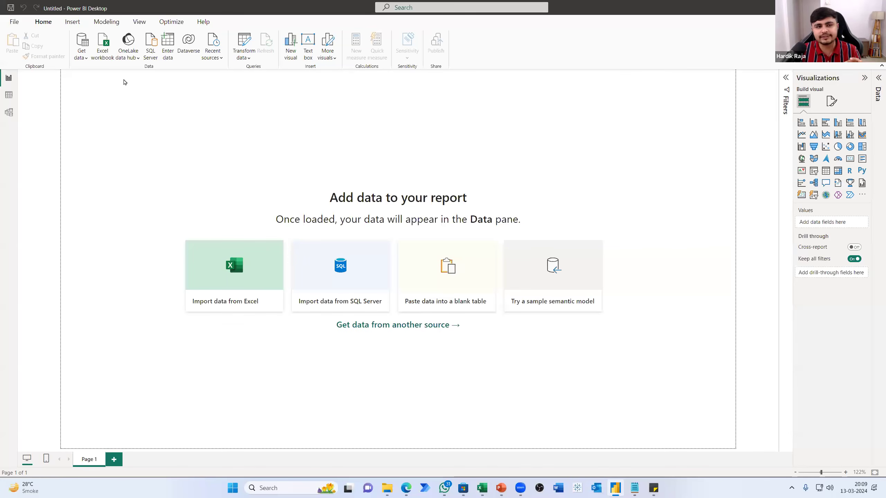
pyautogui.click(70, 23)
pyautogui.click(108, 23)
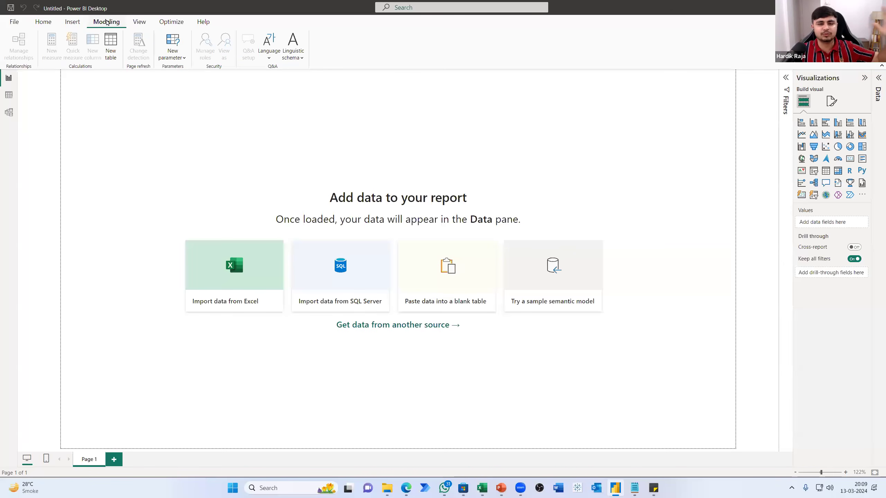
pyautogui.click(143, 23)
pyautogui.click(168, 23)
pyautogui.click(139, 22)
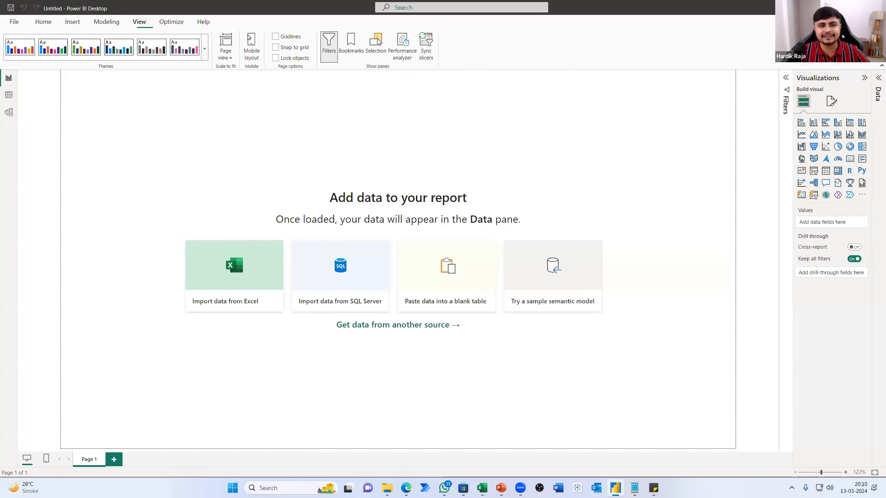
pyautogui.click(53, 26)
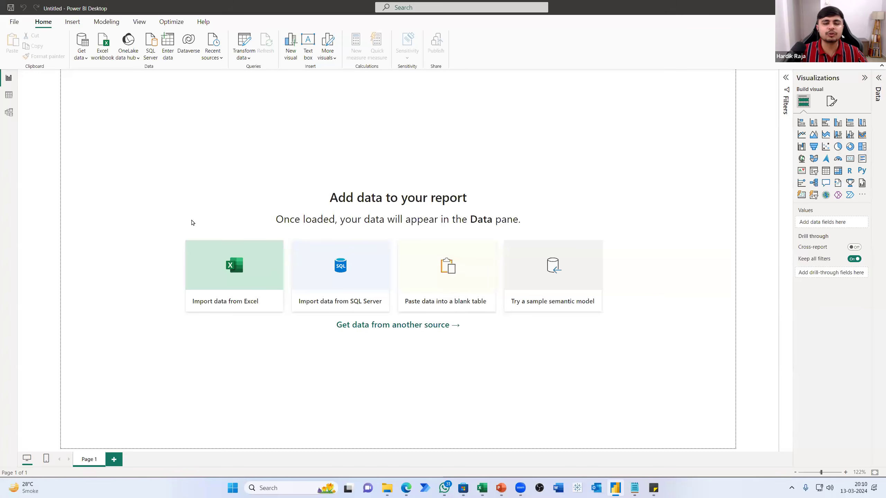
# Switch to the chocolate company orders workbook in Excel and examine the Customer ID and Customer Name columns on the Customers sheet.
pyautogui.click(483, 488)
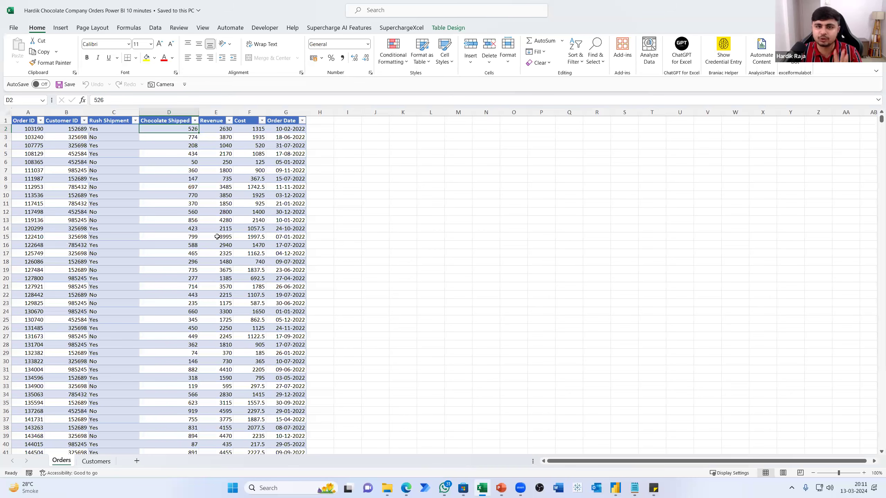
pyautogui.click(96, 462)
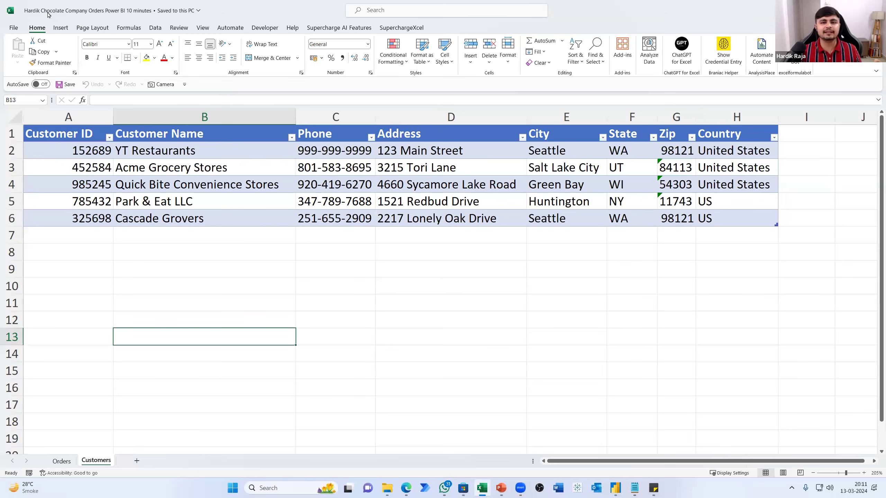
pyautogui.hotkey('ctrl', 'Up')
pyautogui.hotkey('ctrl', 'Up')
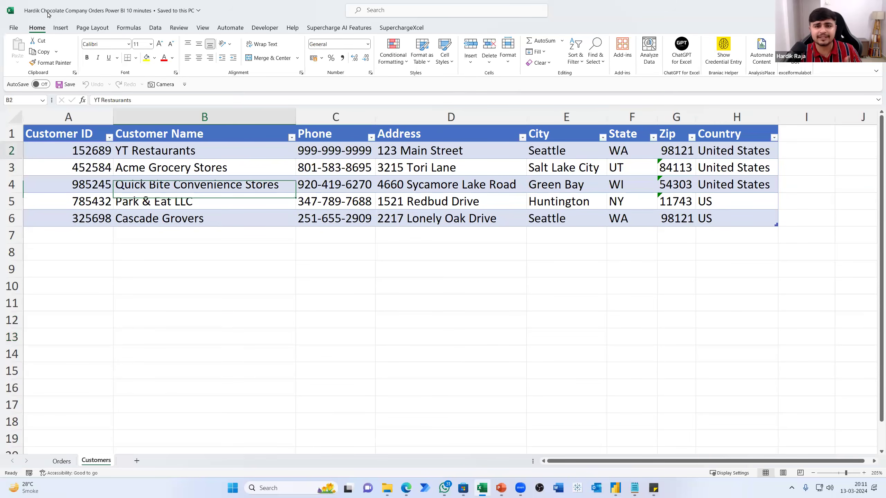
pyautogui.hotkey('ctrl', 'shift', 'Down')
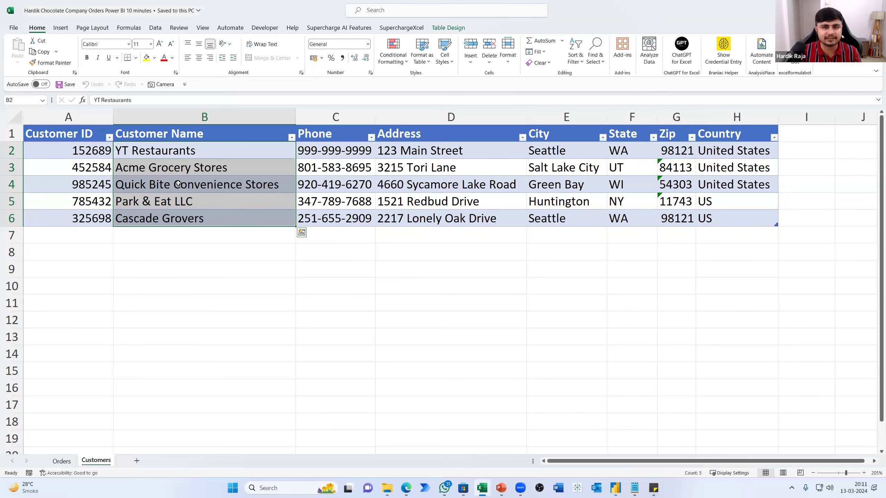
pyautogui.press('Left')
pyautogui.hotkey('ctrl', 'shift', 'Down')
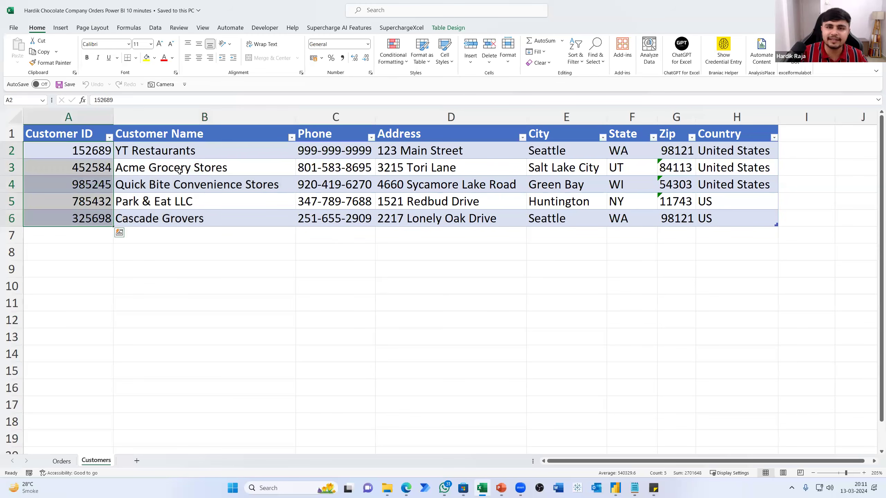
pyautogui.press('Right')
pyautogui.hotkey('ctrl', 'shift', 'Down')
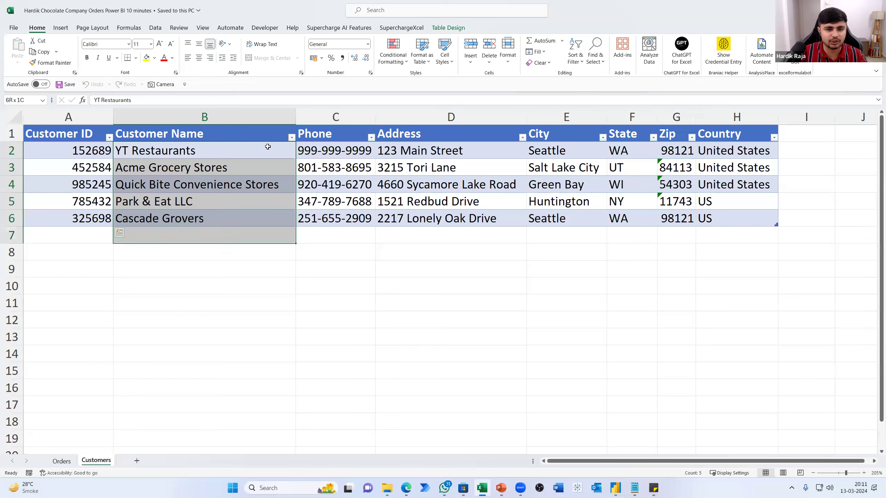
# Examine the phone, address, city, state, zip and country fields on the Customers sheet, including how the country is written in rows 3 and 5.
pyautogui.press('Down')
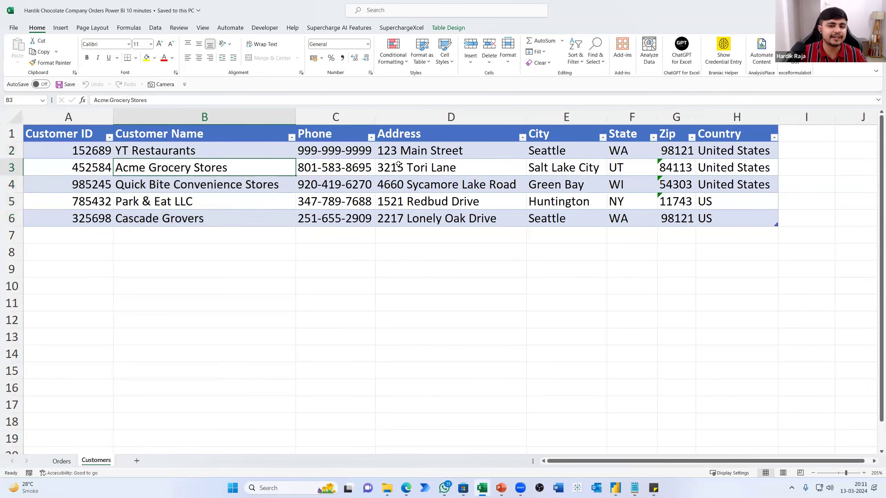
pyautogui.press('Right')
pyautogui.press('Right')
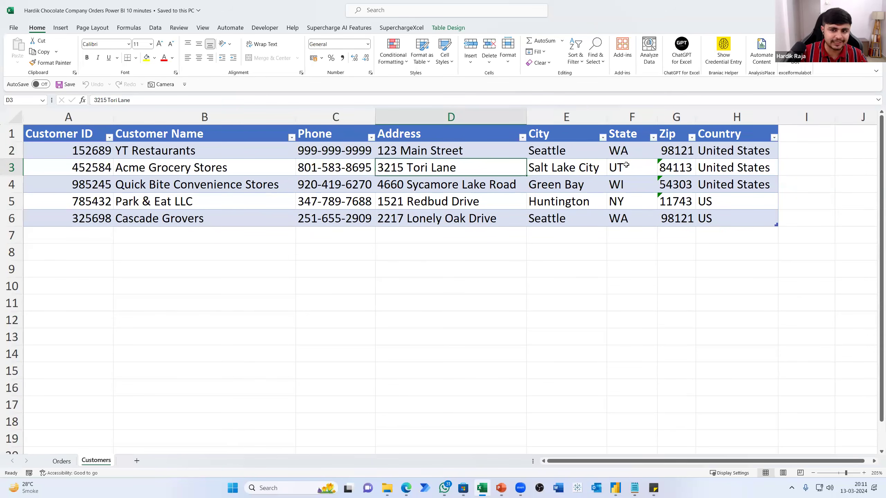
pyautogui.press('Right')
pyautogui.press('Right')
pyautogui.press('Right')
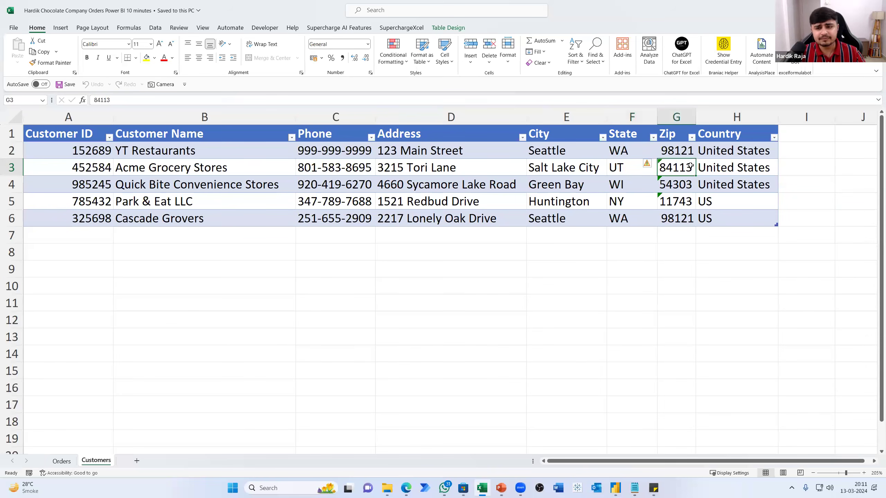
pyautogui.click(739, 169)
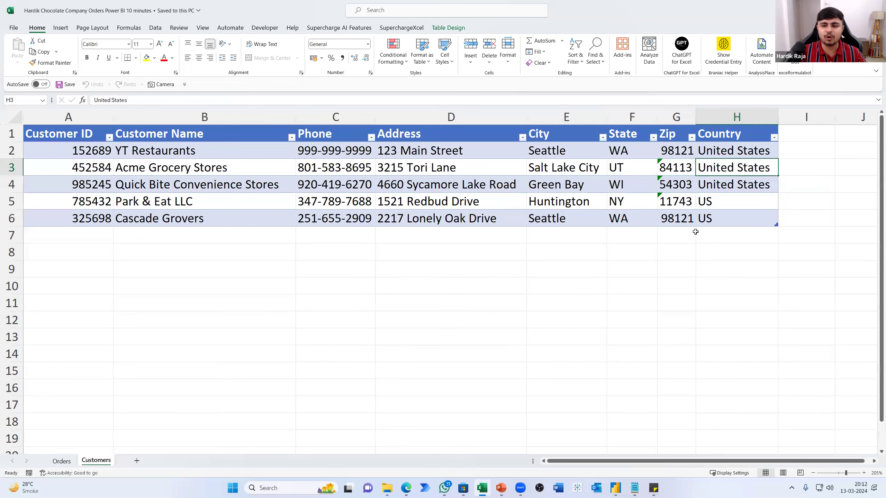
pyautogui.click(719, 202)
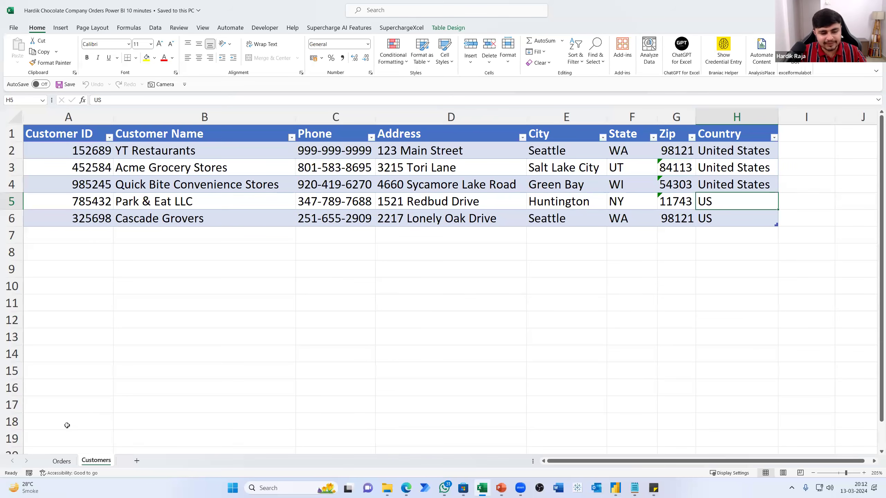
# Examine the Order ID and Customer ID columns on the Orders sheet and compare them with the Customer ID column on the Customers sheet.
pyautogui.click(60, 462)
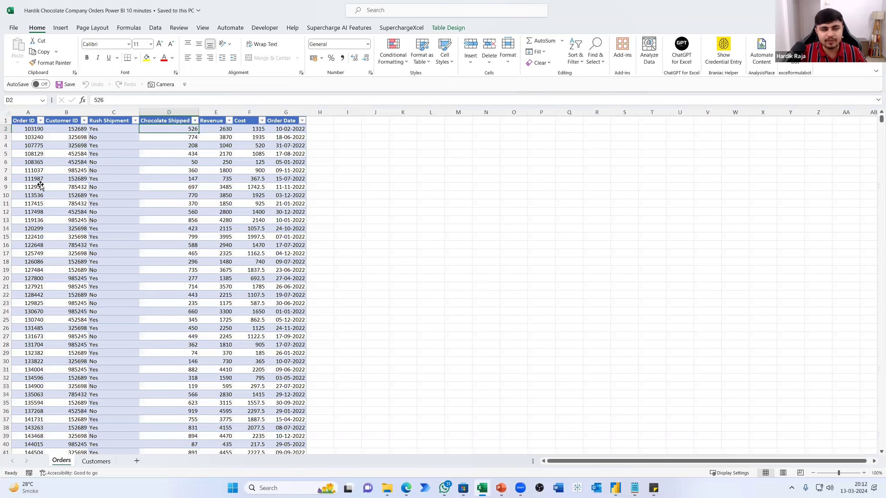
pyautogui.moveTo(34, 128); pyautogui.dragTo(35, 212)
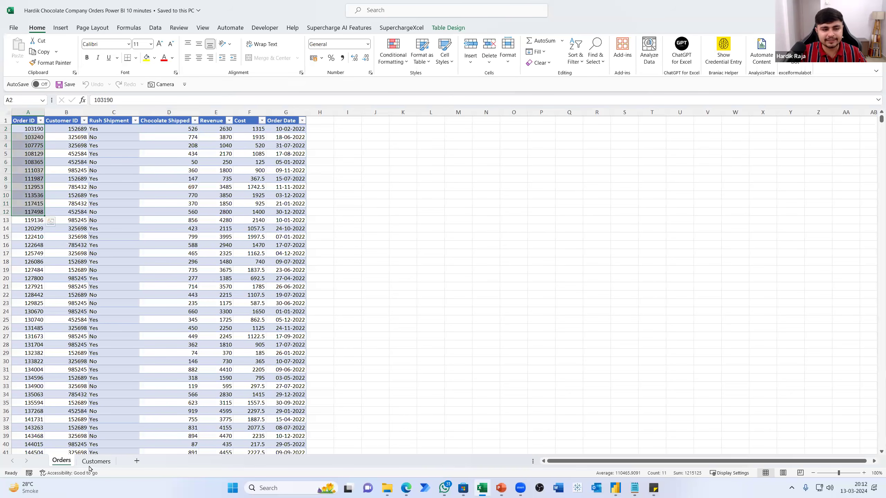
pyautogui.moveTo(75, 137); pyautogui.dragTo(78, 212)
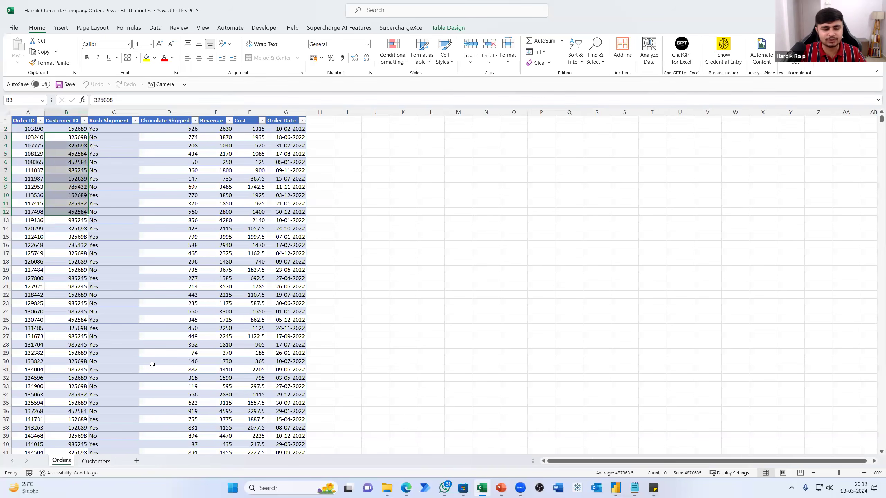
pyautogui.hotkey('ctrl', 'pagedown')
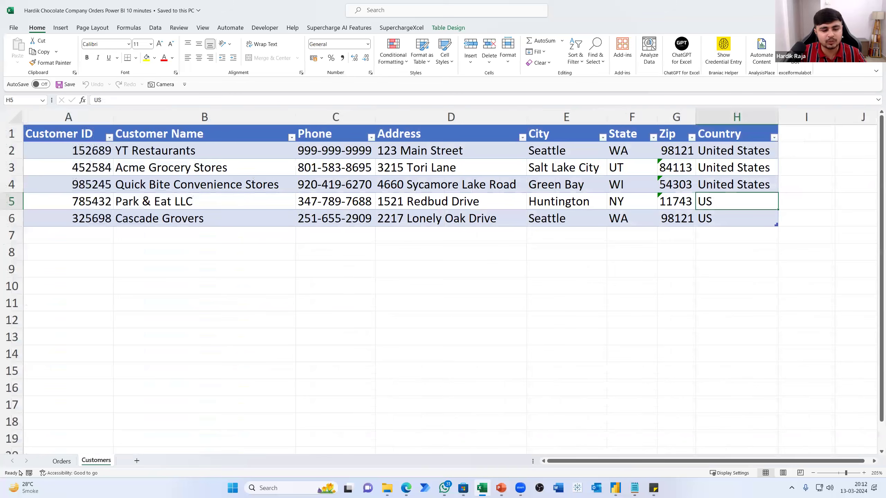
pyautogui.moveTo(76, 155); pyautogui.dragTo(76, 218)
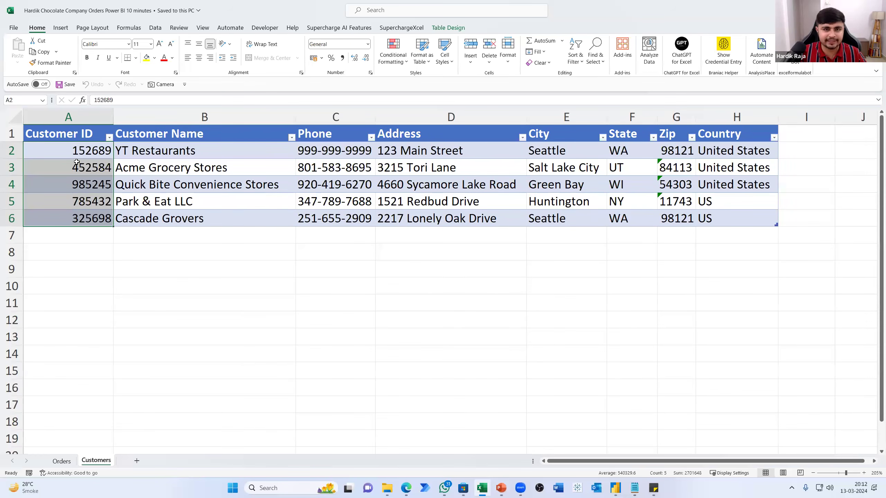
# Examine the Rush Shipment, Chocolate Shipped, Revenue, Cost and Order Date columns on the Orders sheet, ending at the first Order ID.
pyautogui.hotkey('ctrl', 'pageup')
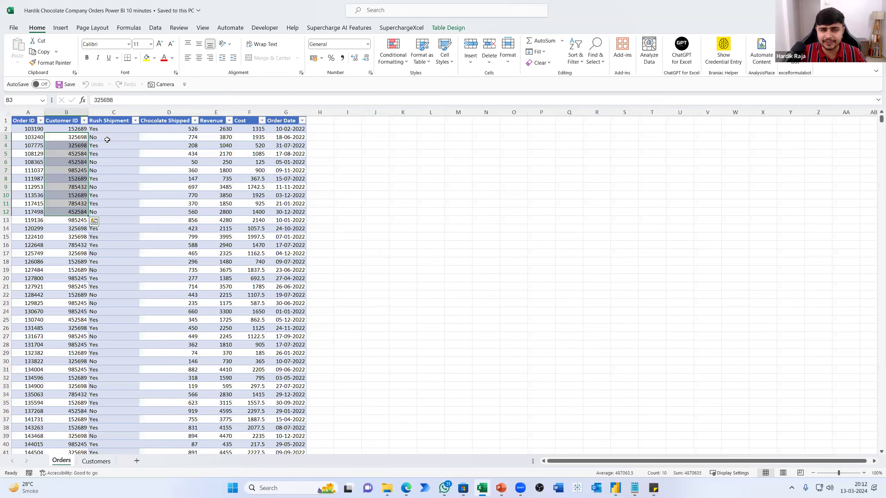
pyautogui.click(116, 144)
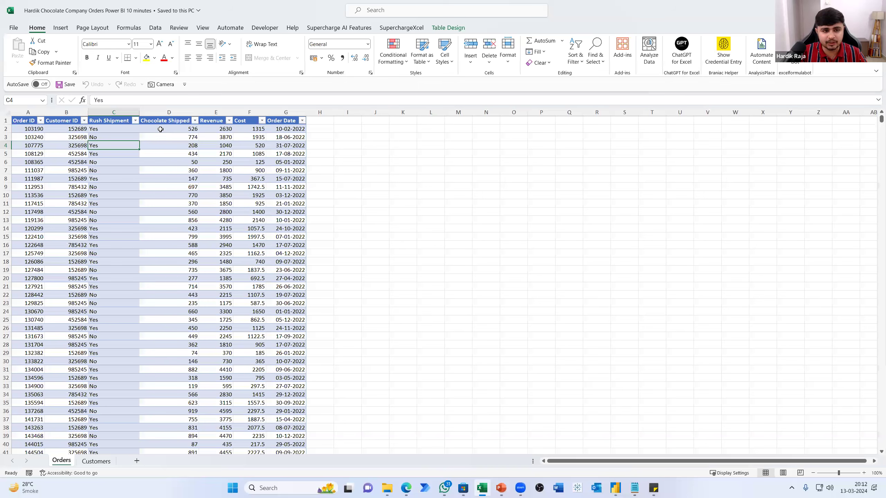
pyautogui.click(161, 130)
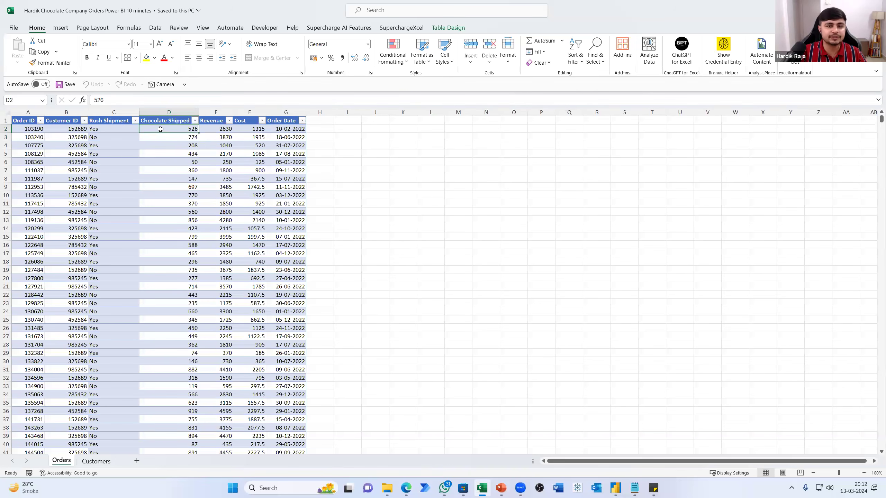
pyautogui.click(215, 128)
pyautogui.click(246, 131)
pyautogui.click(281, 128)
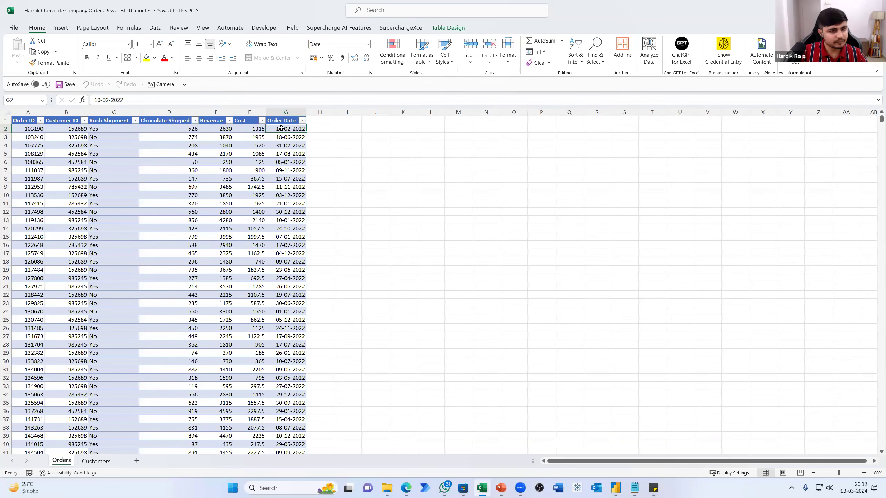
pyautogui.click(35, 130)
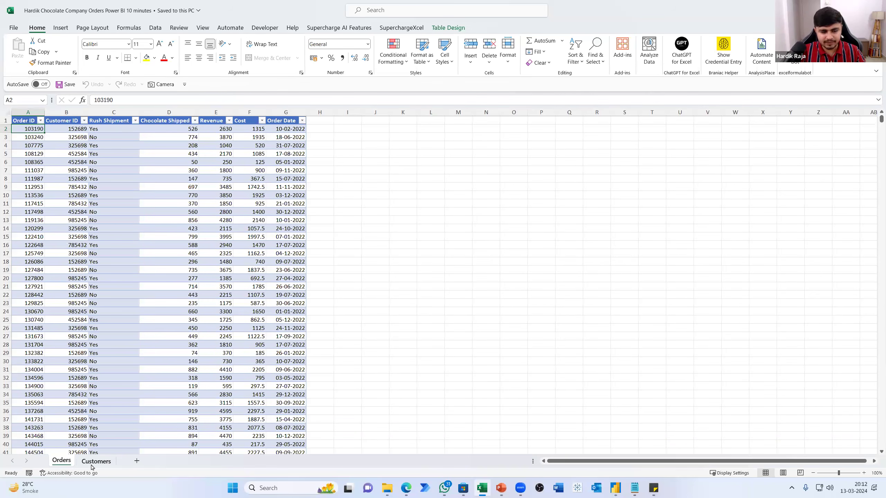
# Show the Customers sheet again and switch to the Power BI Desktop store page in Edge.
pyautogui.hotkey('ctrl', 'pagedown')
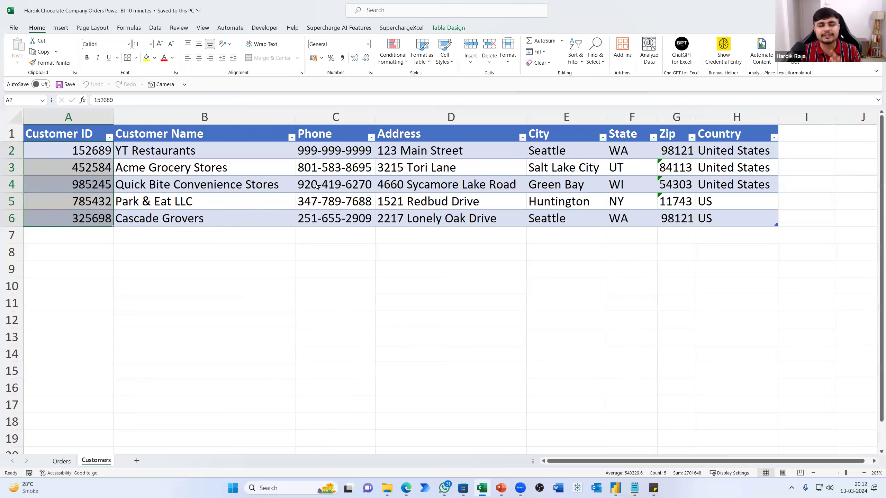
pyautogui.hotkey('alt', 'Tab')
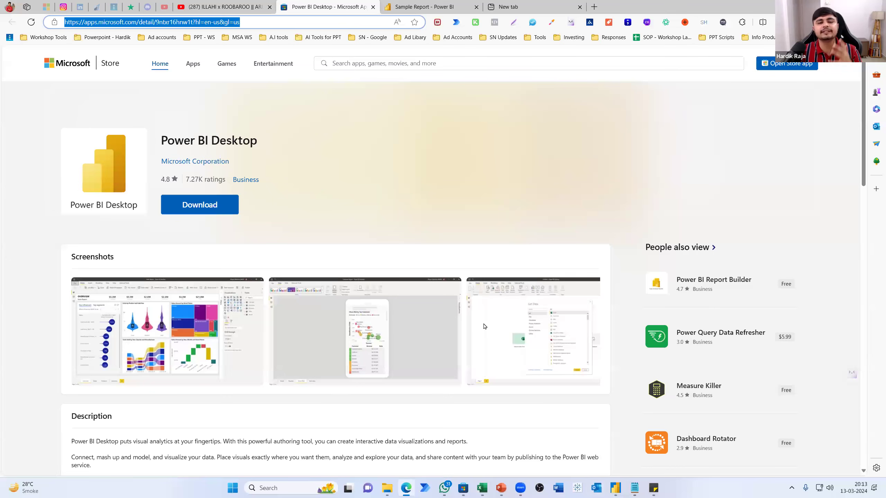
pyautogui.hotkey('alt', 'Tab')
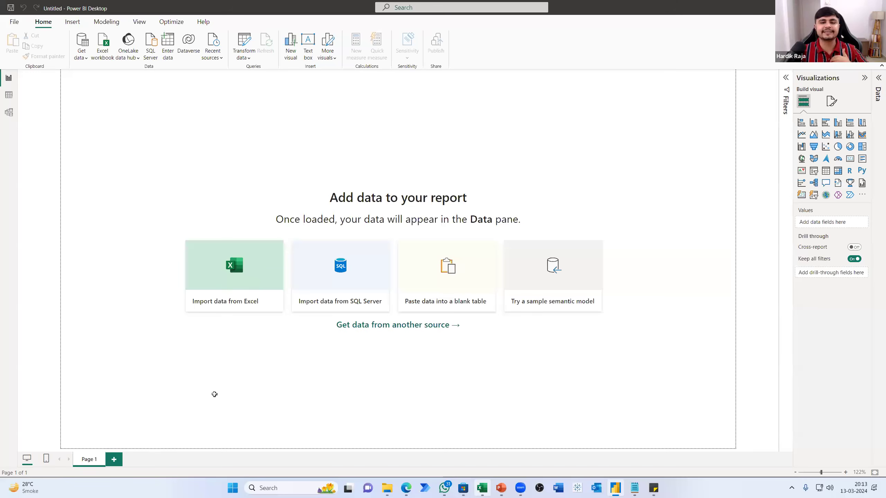
pyautogui.hotkey('alt', 'Tab')
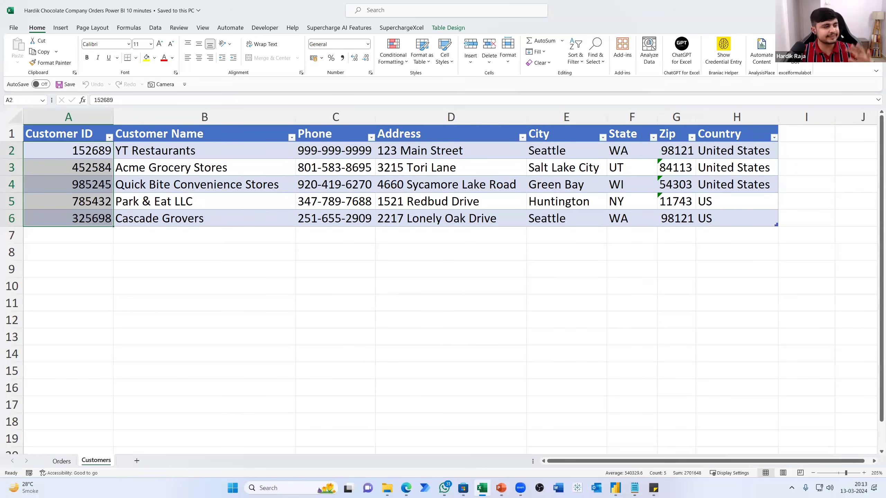
pyautogui.hotkey('alt', 'Tab')
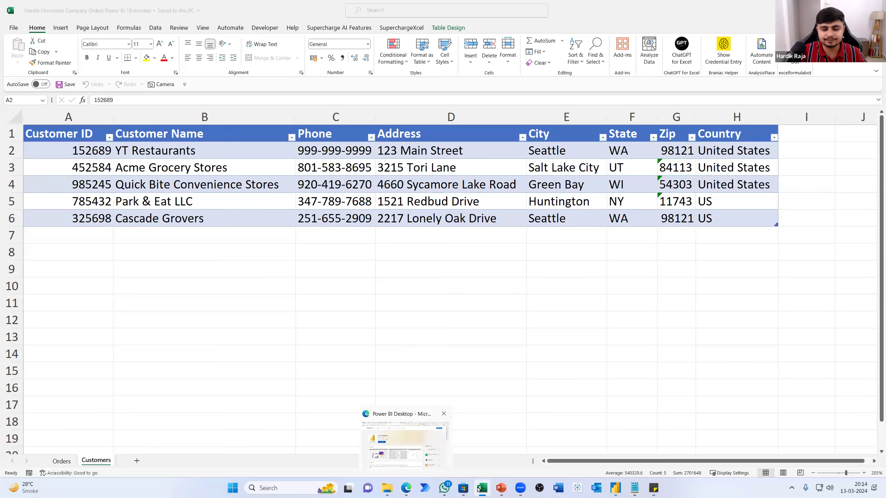
pyautogui.click(377, 409)
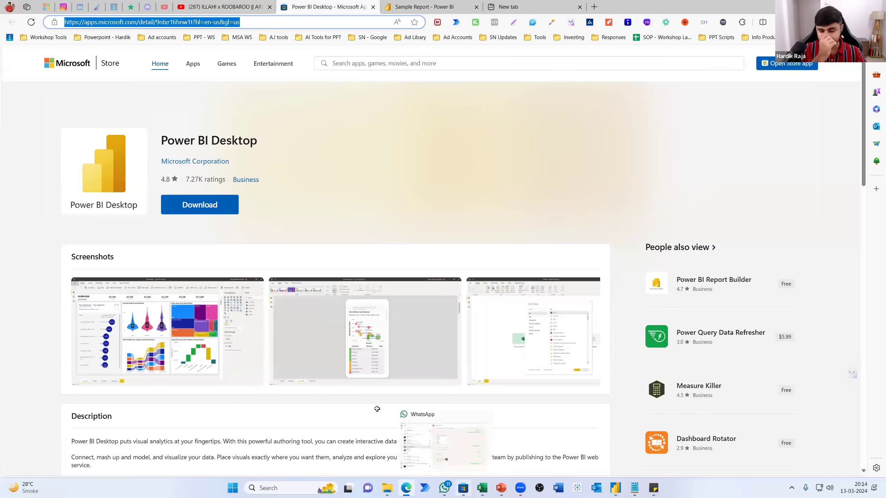
pyautogui.hotkey('alt', 'Tab')
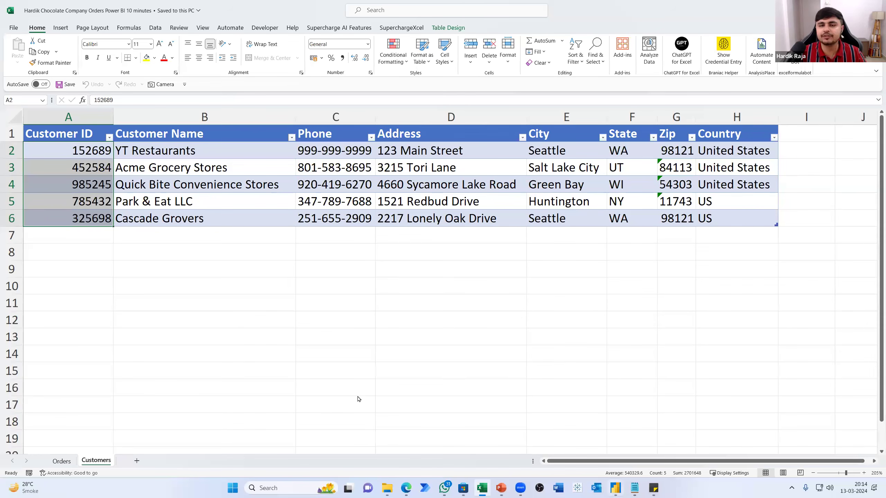
# Switch to Power BI Desktop and connect to the Chocolate Company Orders Power BI 10 minutes Excel workbook in the Power BI folder.
pyautogui.hotkey('alt', 'Tab')
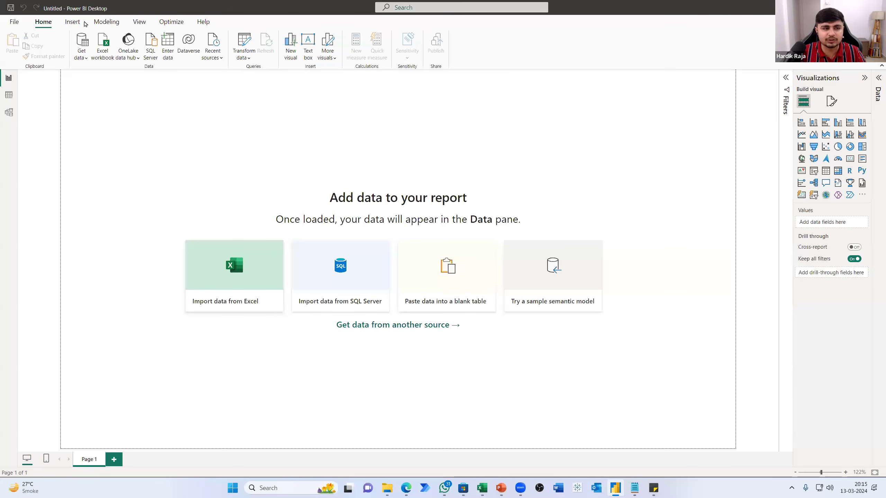
pyautogui.click(72, 22)
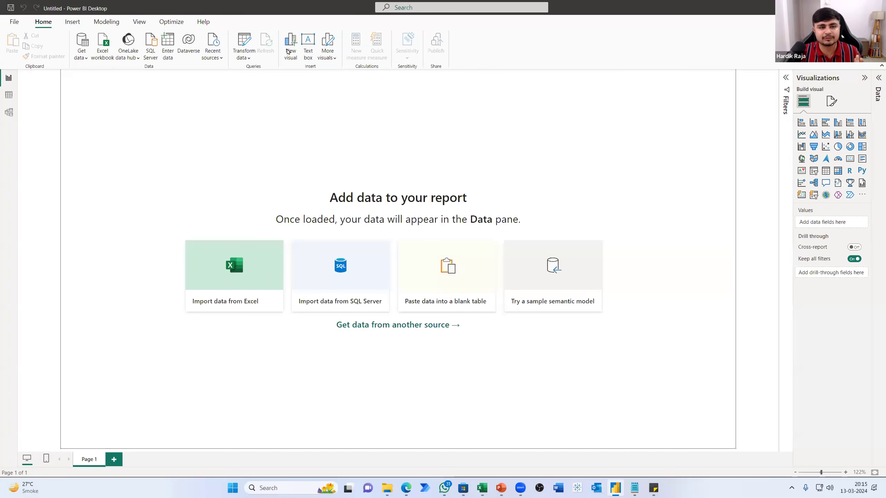
pyautogui.click(80, 57)
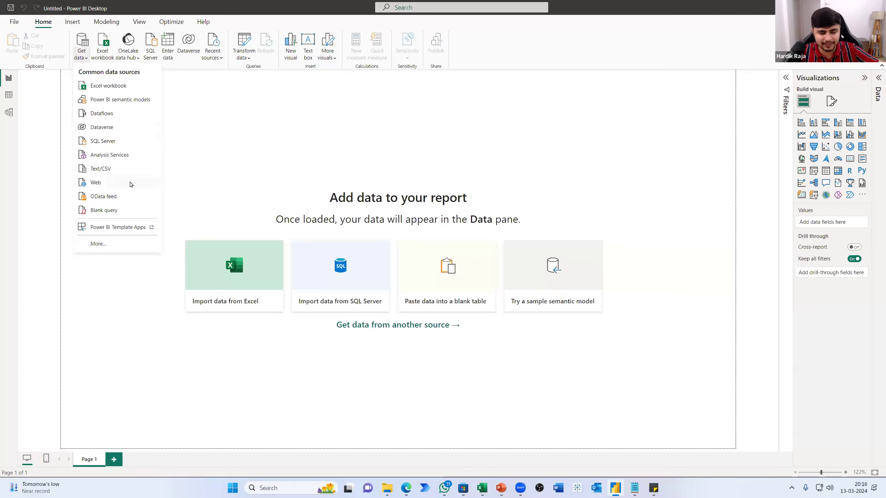
pyautogui.click(104, 86)
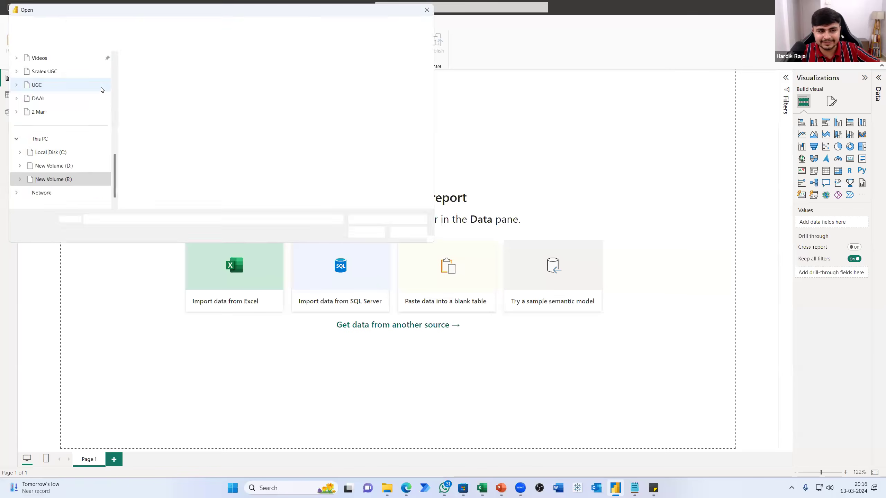
pyautogui.click(170, 72)
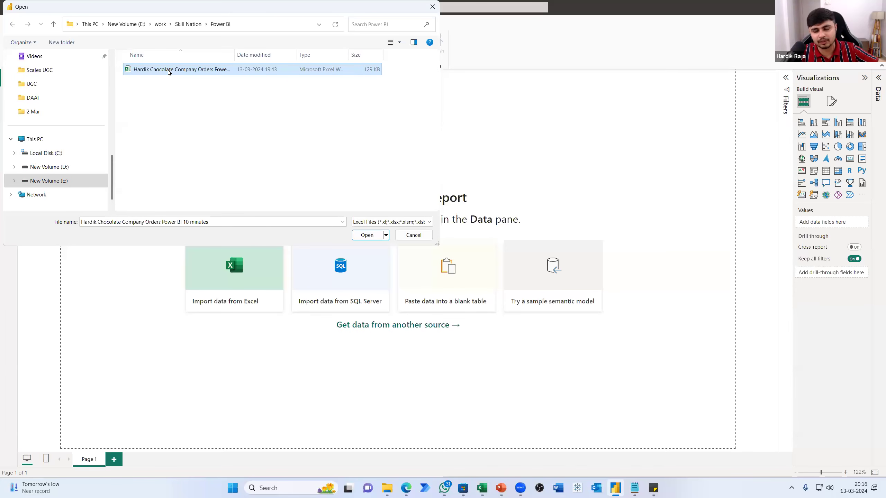
pyautogui.click(366, 235)
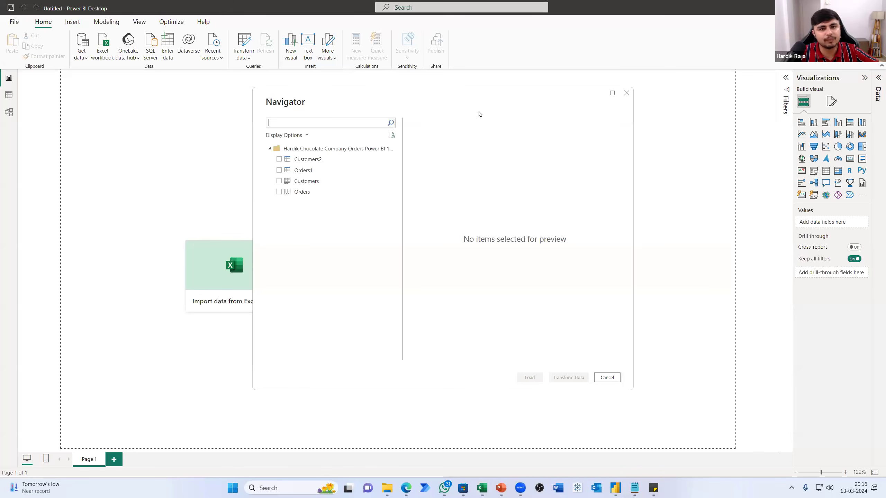
# Preview the Customers2, Orders1, Customers and Orders items of the workbook in the Navigator.
pyautogui.click(306, 161)
pyautogui.click(306, 171)
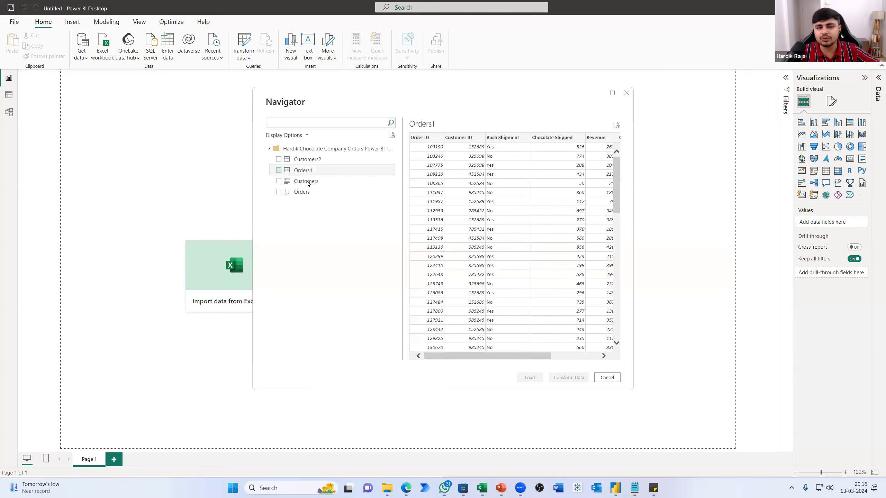
pyautogui.click(307, 182)
pyautogui.click(308, 192)
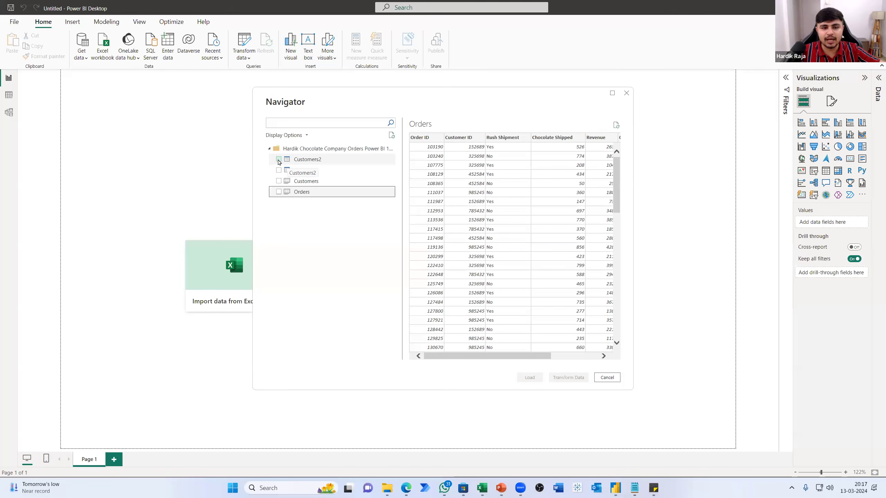
# Select the Customers2 and Orders1 tables in the Navigator and load them into the report.
pyautogui.click(279, 160)
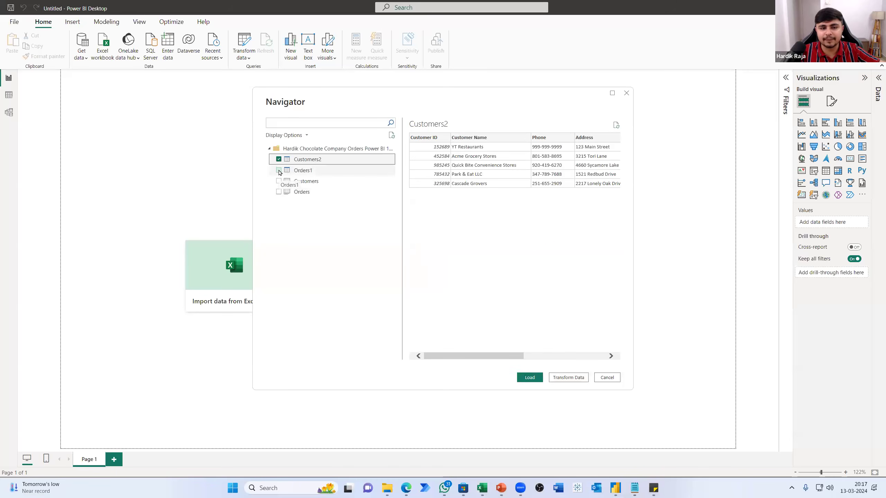
pyautogui.click(279, 170)
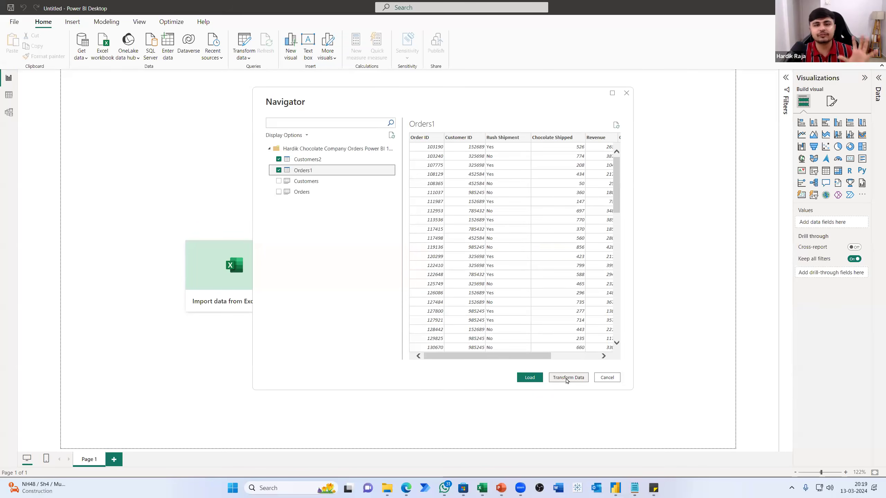
pyautogui.click(529, 378)
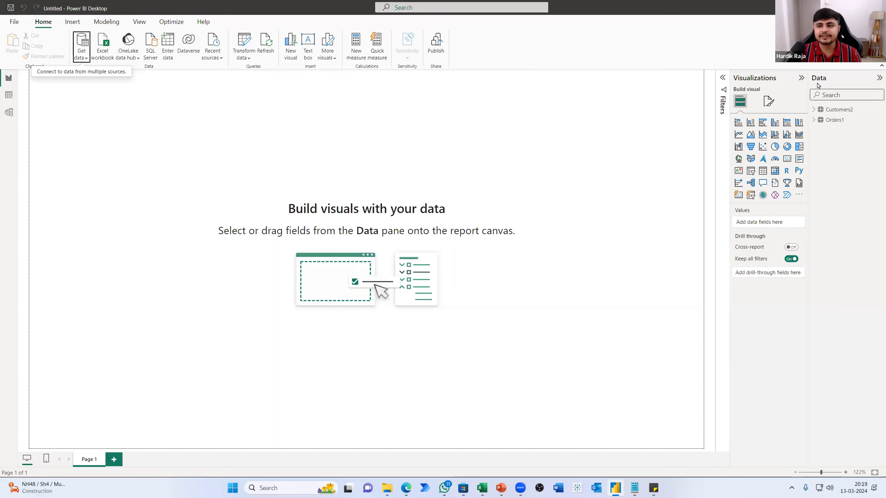
# Show the Customers2 table in Table view and compare it with the Customers sheet in Excel.
pyautogui.click(834, 114)
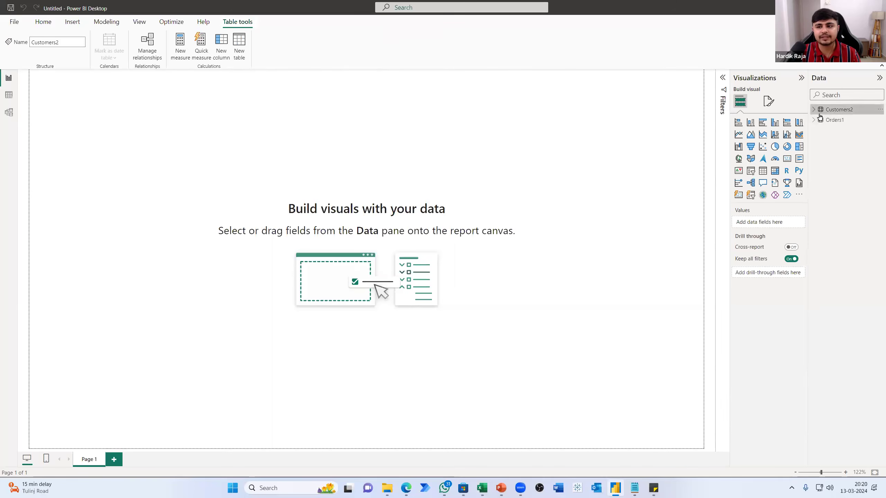
pyautogui.click(9, 95)
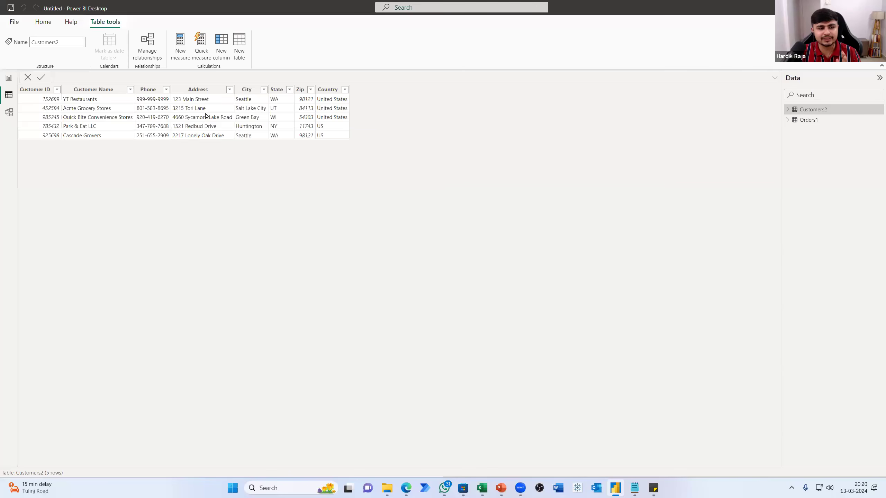
pyautogui.moveTo(482, 488)
pyautogui.click(481, 441)
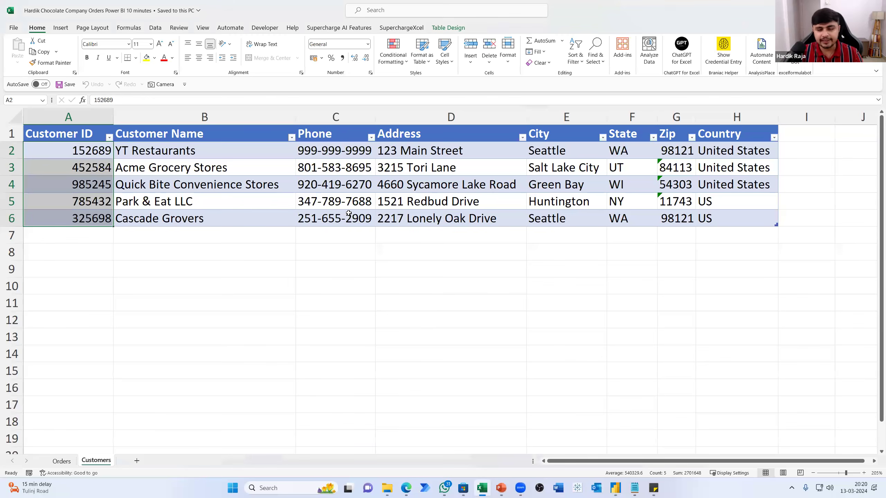
# Switch back to Power BI Desktop, show the Orders1 table and compare it with the Orders sheet in Excel.
pyautogui.hotkey('alt', 'Tab')
pyautogui.click(815, 121)
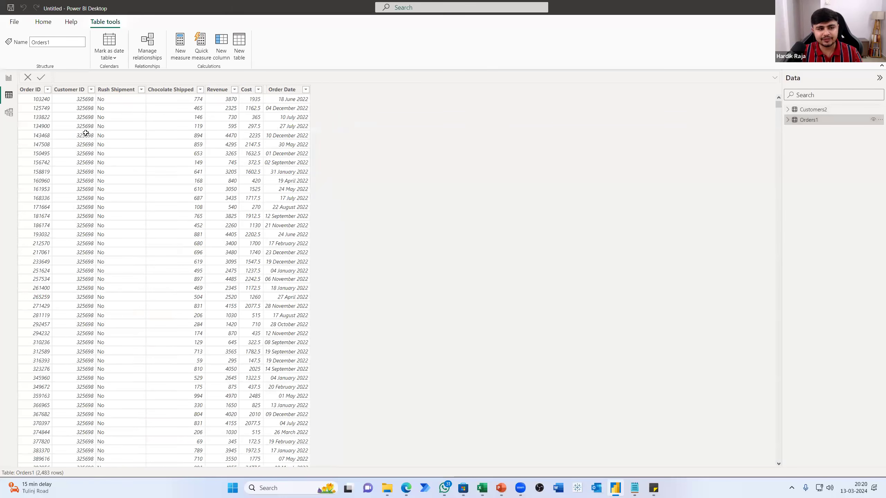
pyautogui.hotkey('alt', 'Tab')
pyautogui.hotkey('ctrl', 'pageup')
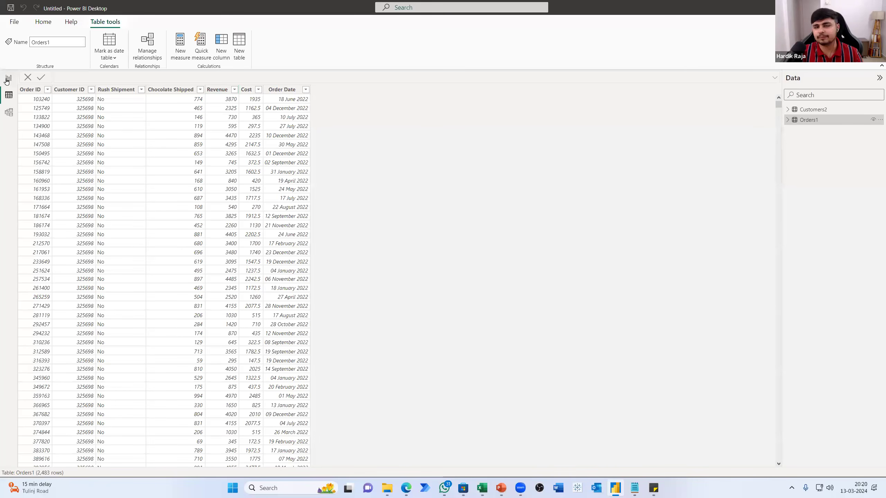
# Return to Report view and expand the field lists of the Customers2 and Orders1 tables.
pyautogui.click(7, 79)
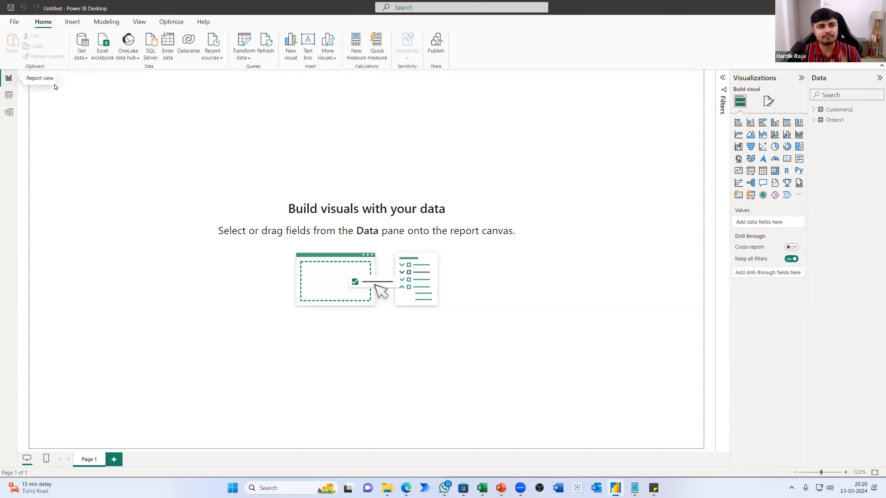
pyautogui.click(83, 43)
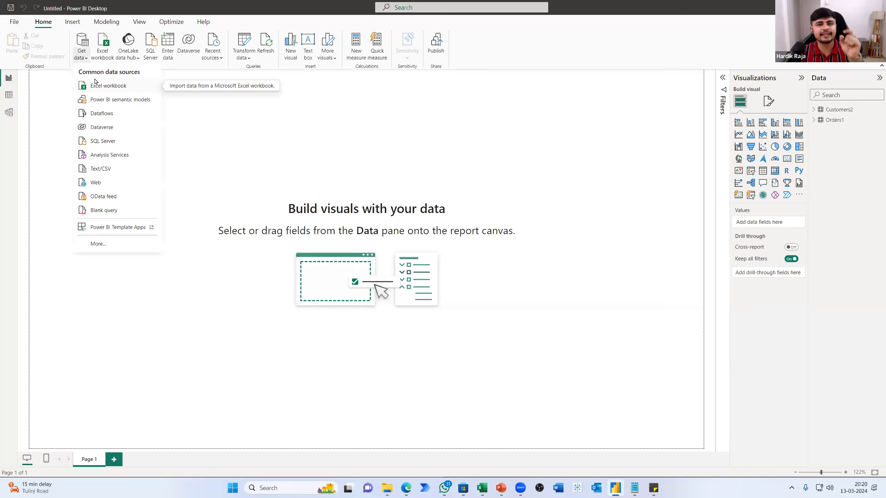
pyautogui.click(329, 142)
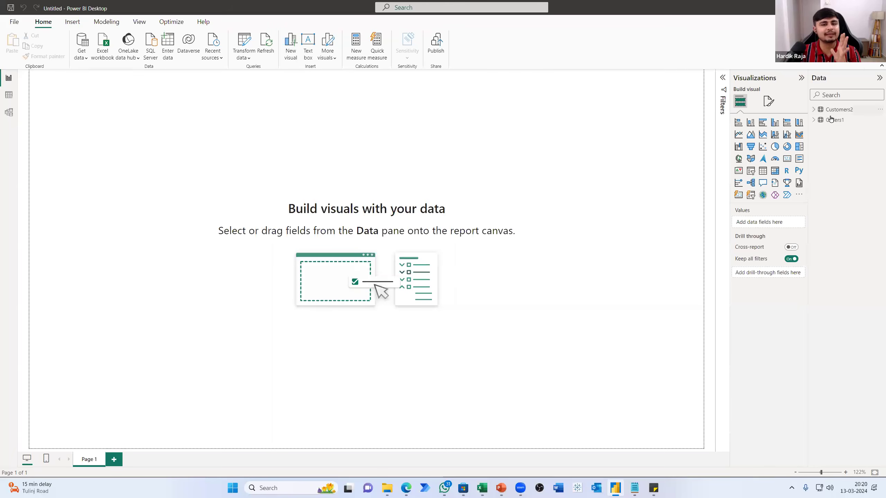
pyautogui.click(814, 110)
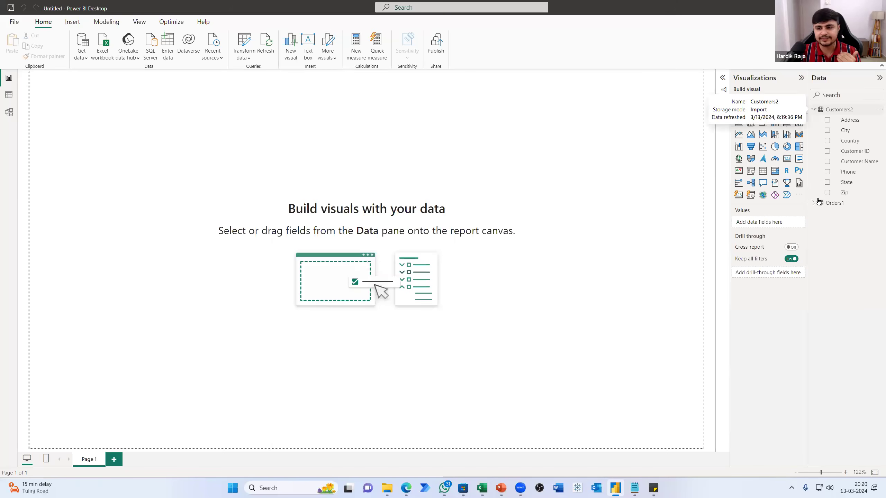
pyautogui.click(835, 203)
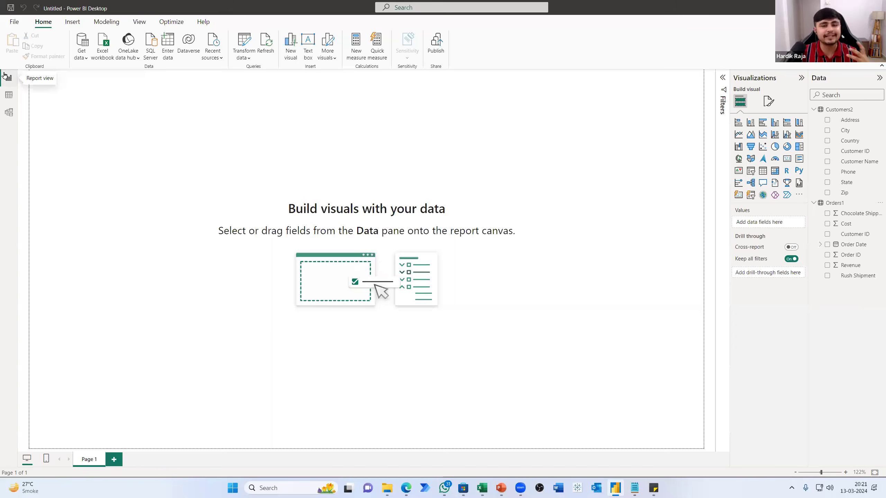
# Glance at the Orders1 table in Table view, and widen the Visualizations and Data panes in Report view.
pyautogui.click(6, 96)
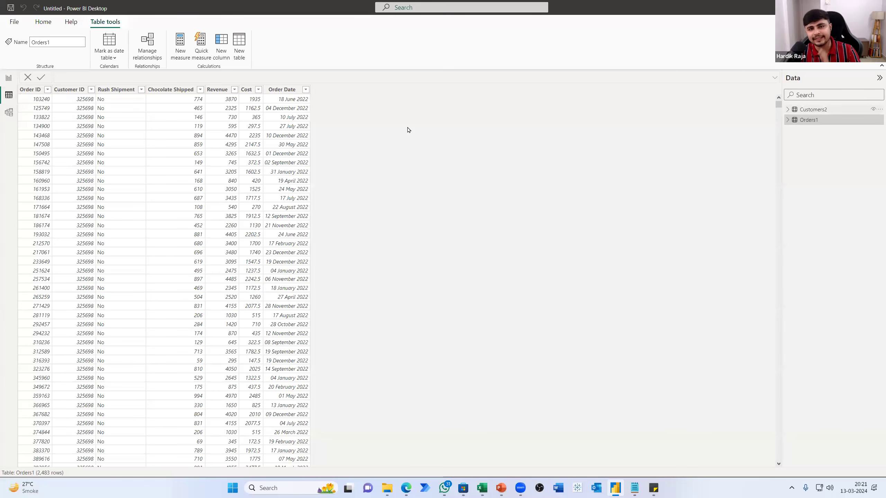
pyautogui.click(8, 79)
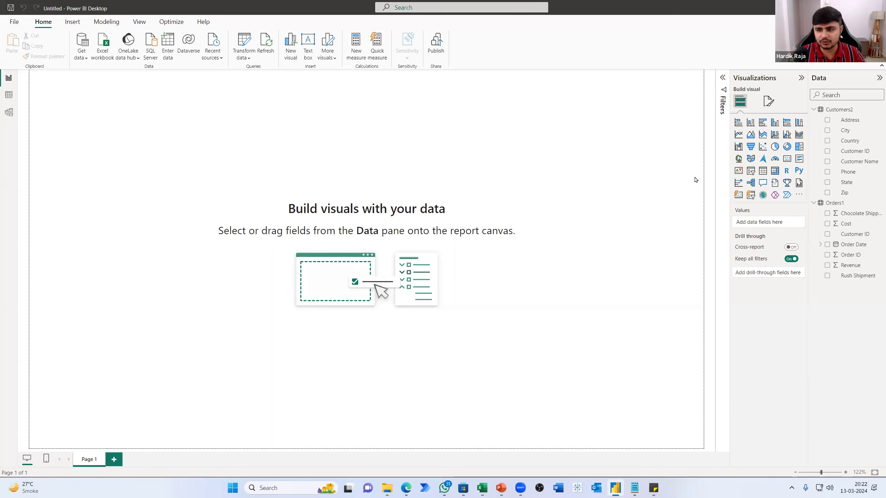
pyautogui.moveTo(724, 198); pyautogui.dragTo(686, 199)
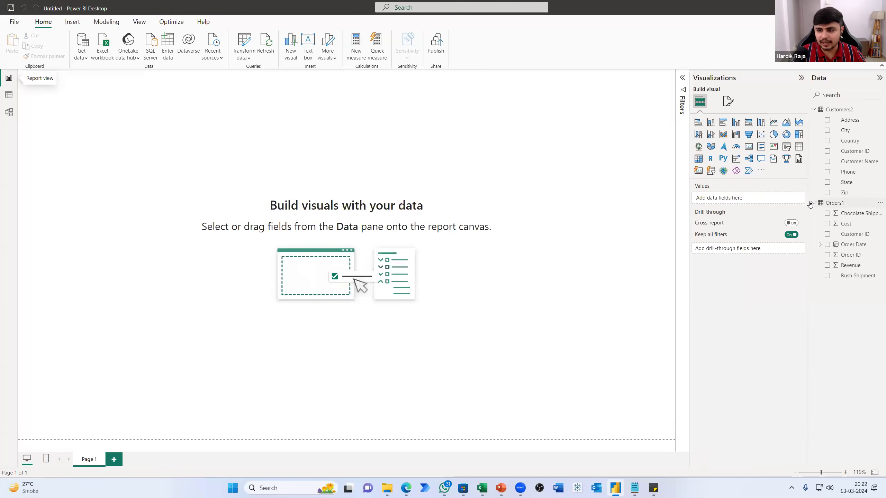
pyautogui.moveTo(809, 205); pyautogui.dragTo(787, 205)
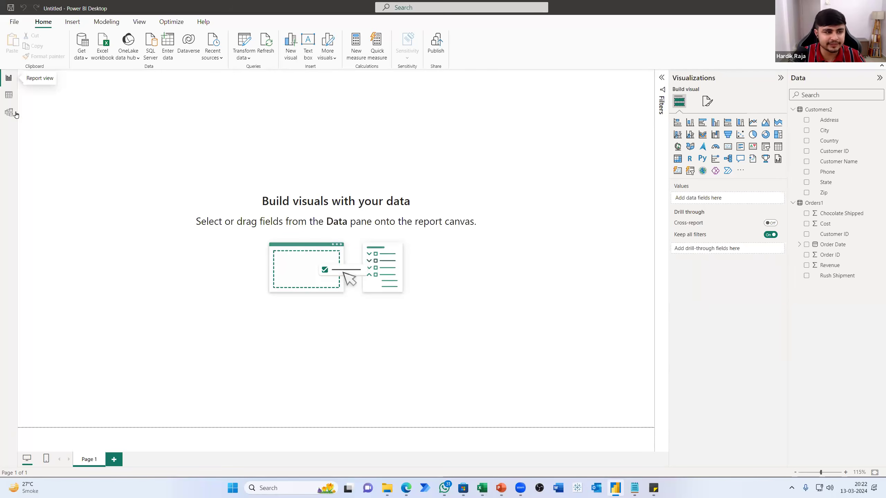
# Review the Orders1 and Customers2 tables in Table view, and open the Power Query Editor from Report view to transform the data.
pyautogui.click(9, 95)
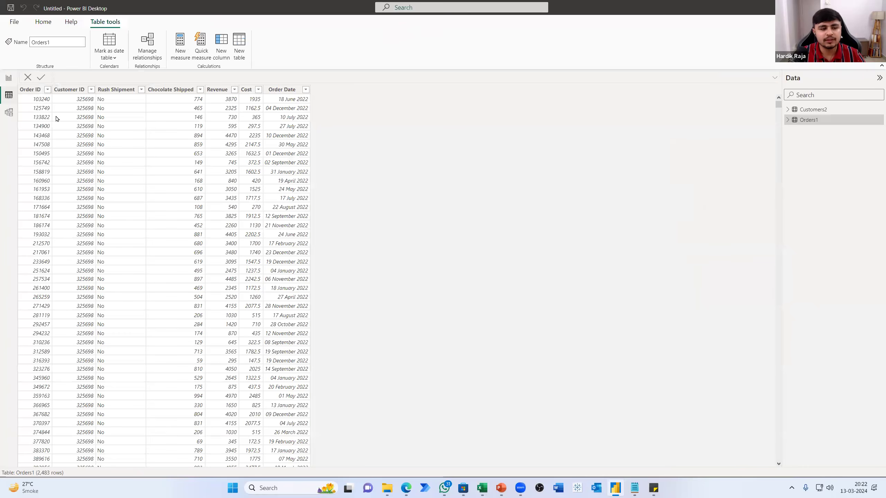
pyautogui.click(812, 110)
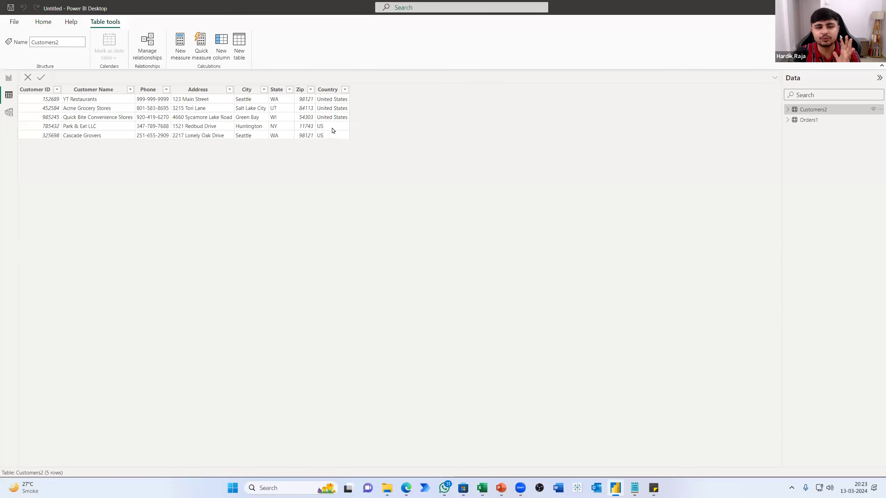
pyautogui.click(7, 79)
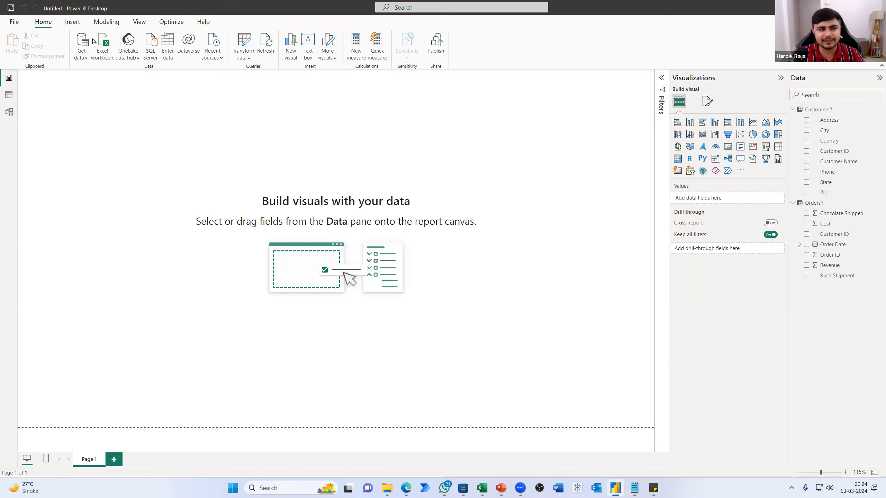
pyautogui.click(243, 60)
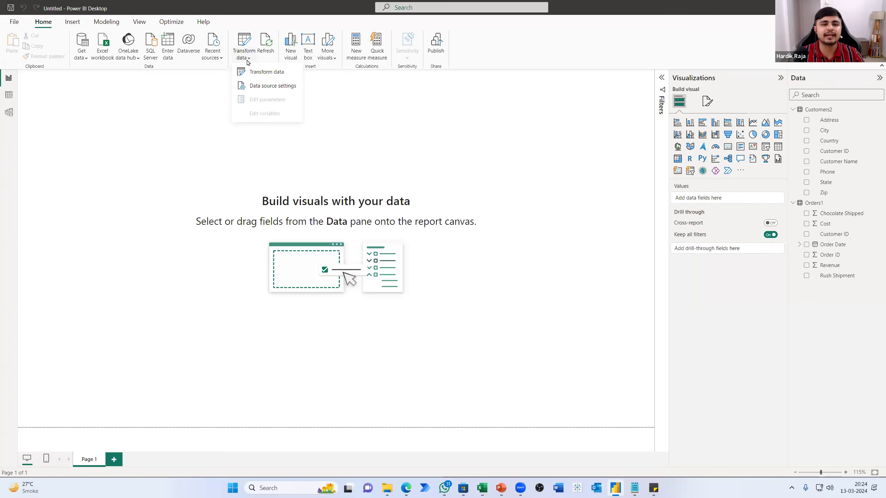
pyautogui.click(257, 73)
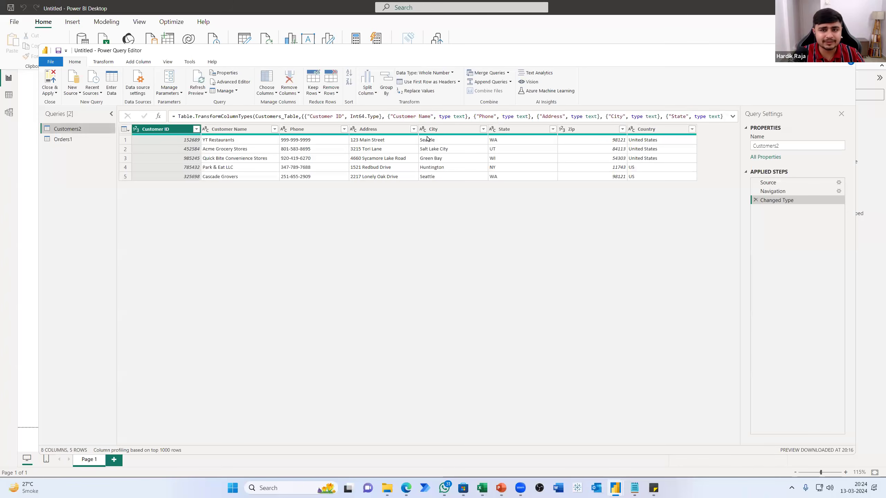
# Maximize the Power Query Editor and replace the value "US" with "United States" in the Country column of Customers2.
pyautogui.moveTo(826, 51)
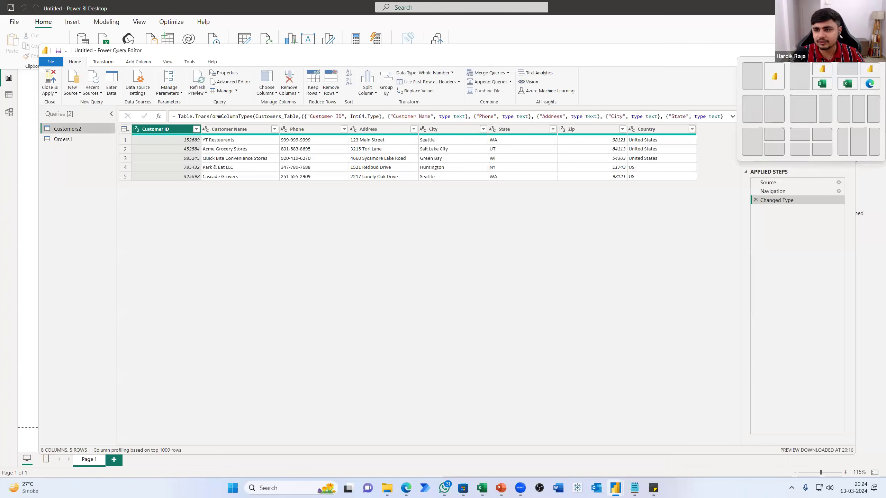
pyautogui.click(826, 50)
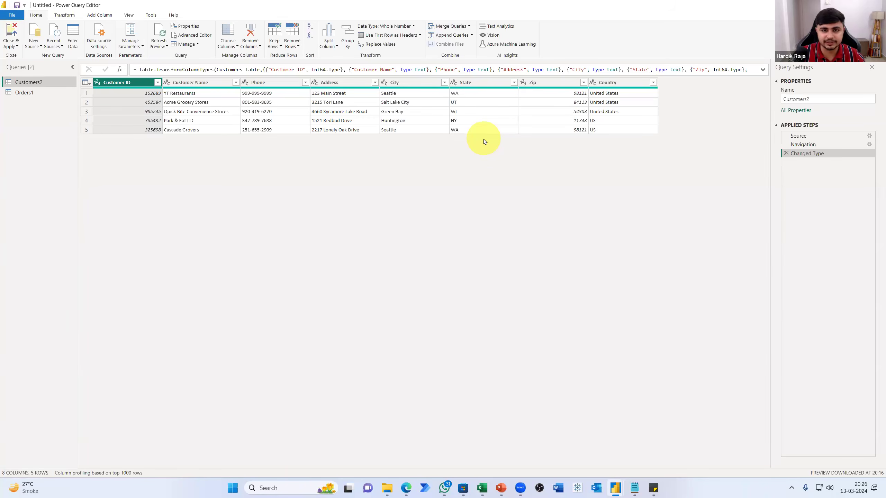
pyautogui.rightClick(610, 86)
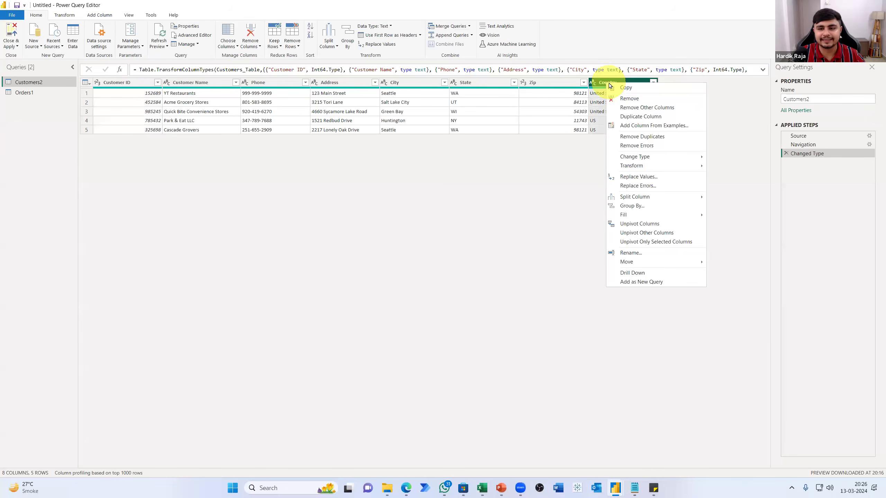
pyautogui.click(631, 179)
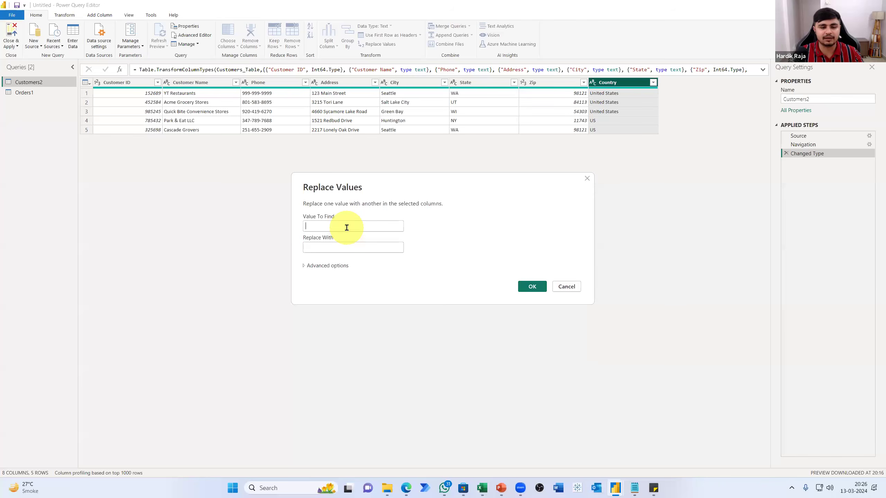
pyautogui.click(346, 228)
pyautogui.write('US')
pyautogui.click(340, 248)
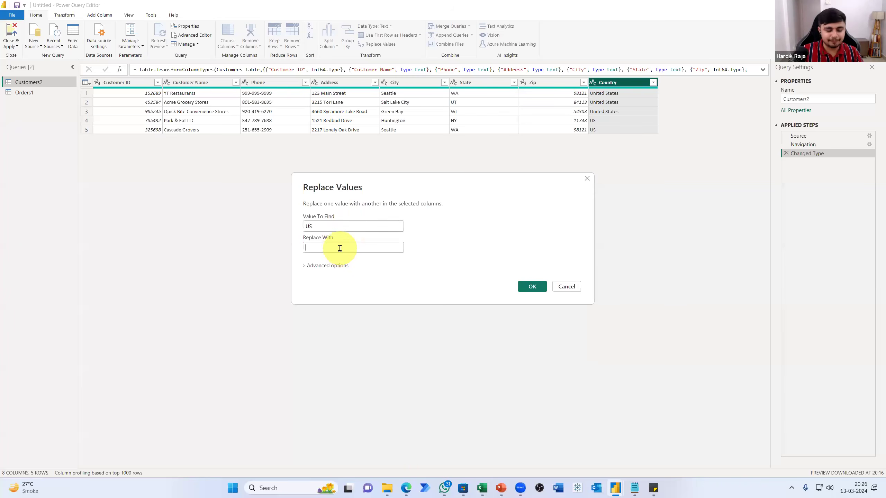
pyautogui.write('United State')
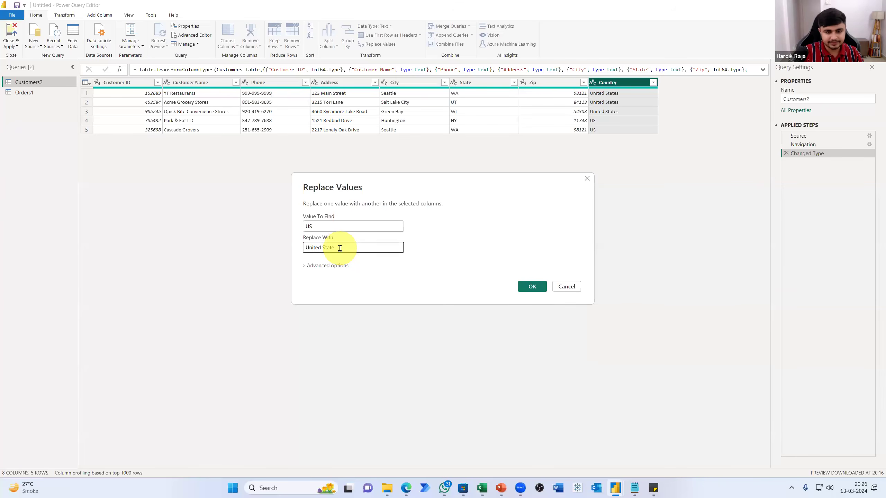
pyautogui.write('s')
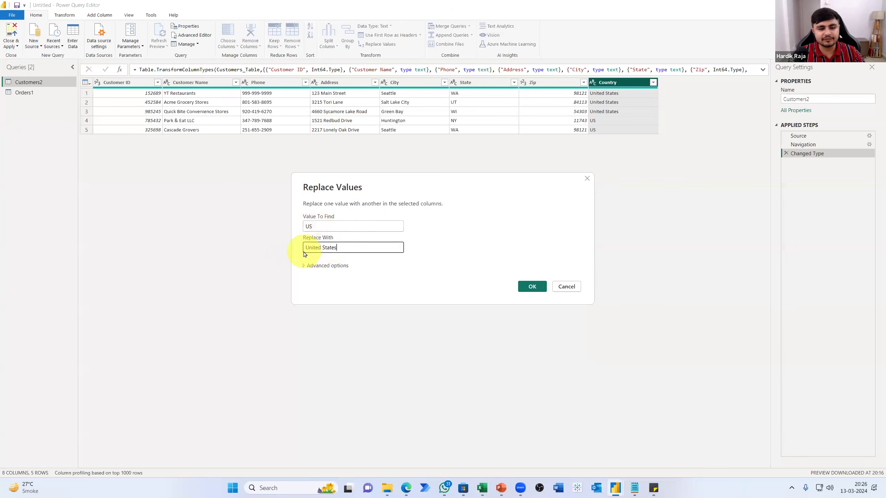
pyautogui.click(527, 289)
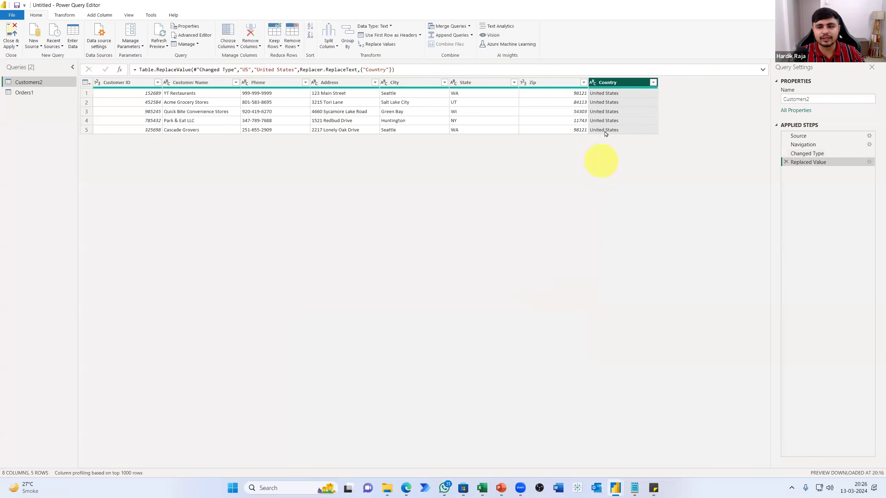
# Check the replaced values row by row in the Country column of Customers2.
pyautogui.click(613, 94)
pyautogui.click(613, 102)
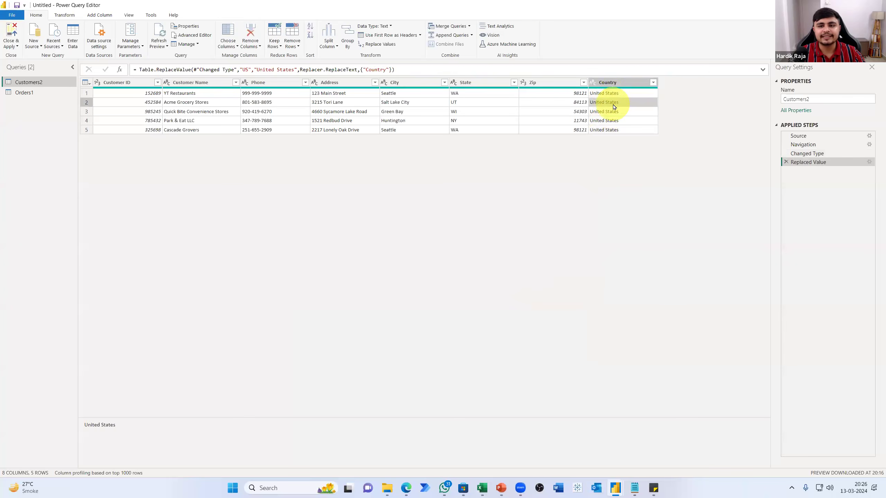
pyautogui.click(609, 111)
pyautogui.click(607, 122)
pyautogui.click(609, 131)
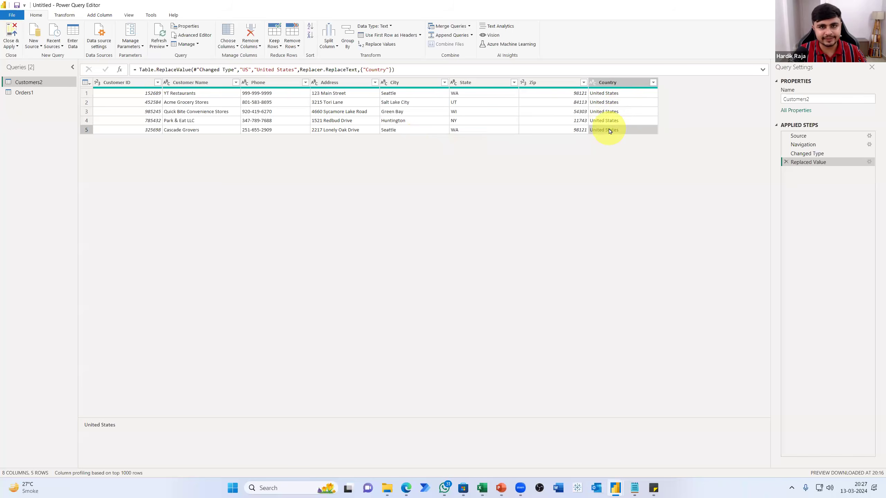
pyautogui.rightClick(605, 83)
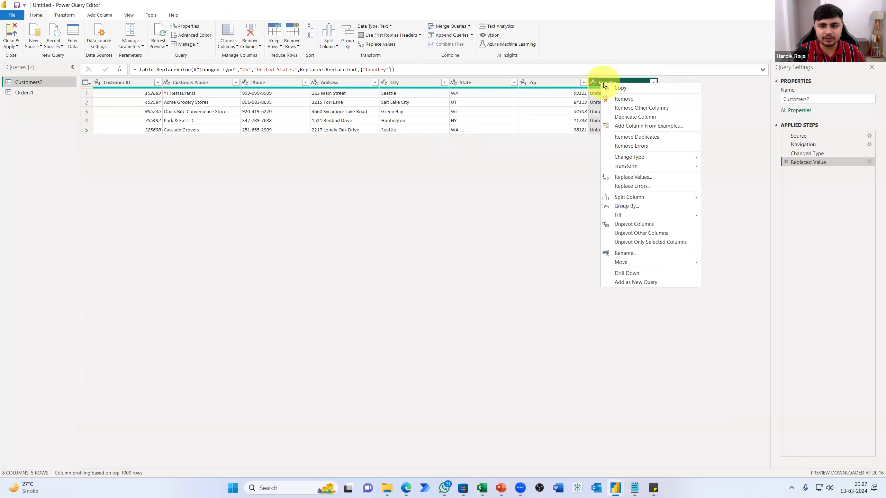
pyautogui.click(626, 177)
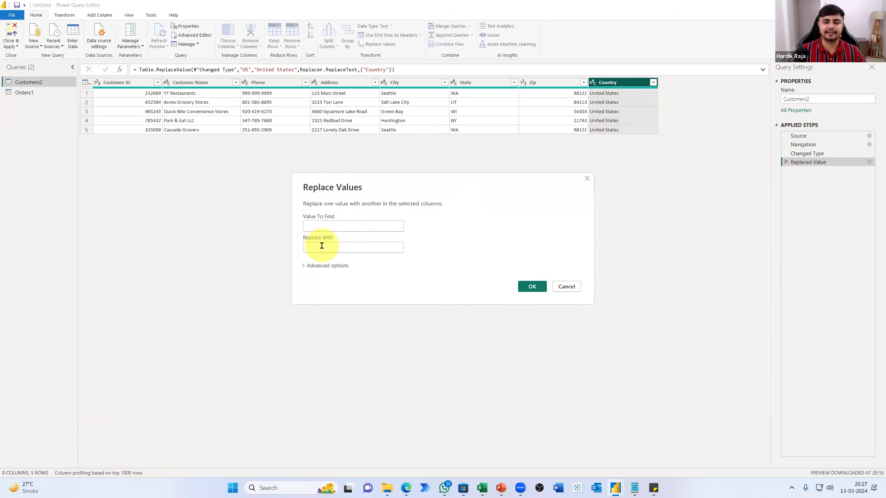
pyautogui.click(587, 179)
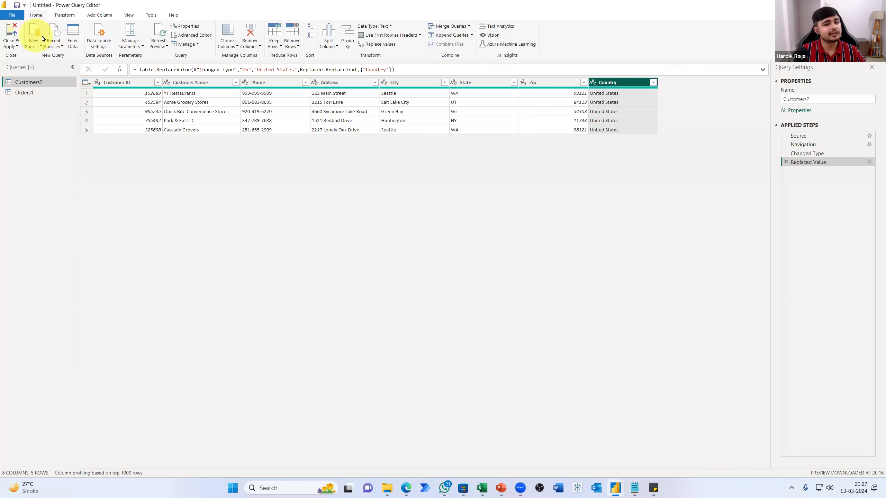
pyautogui.click(64, 15)
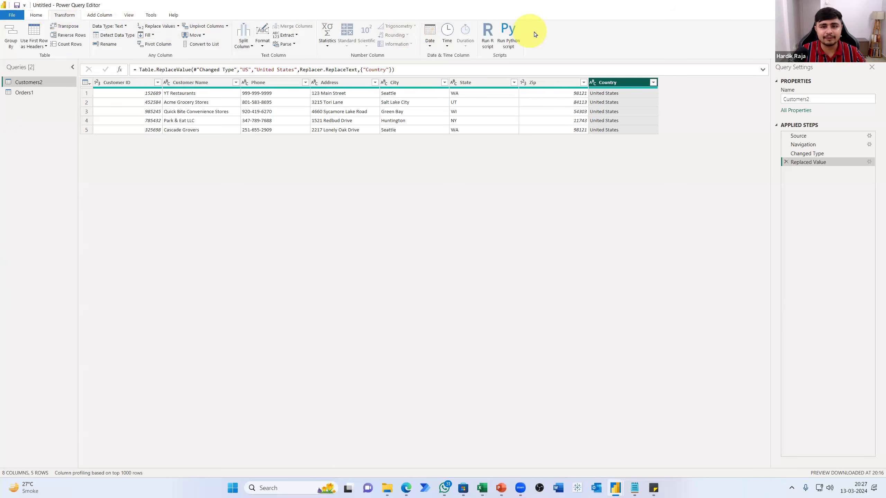
pyautogui.click(43, 17)
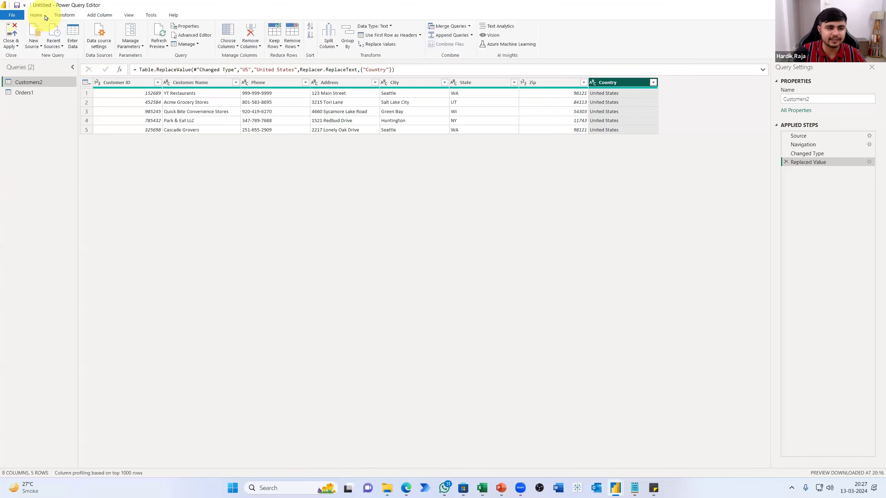
# Remove the Rush Shipment column from the Orders1 query, and close the Power Query Editor with the changes applied.
pyautogui.click(25, 93)
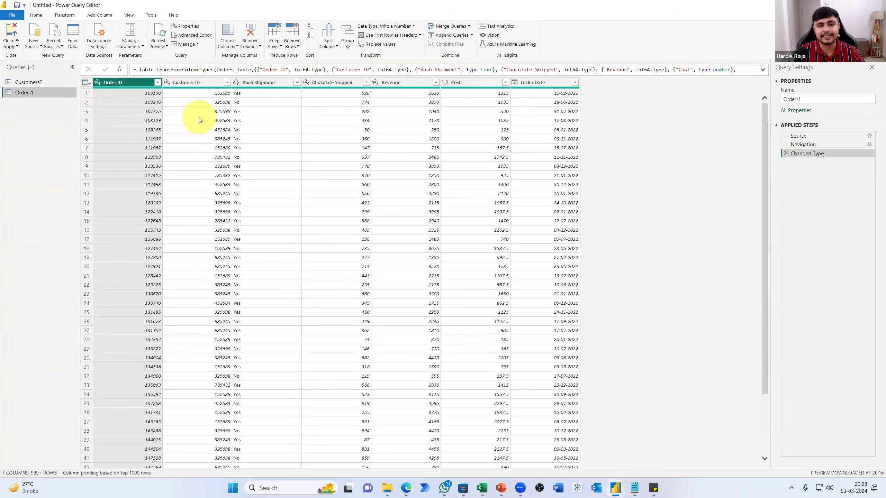
pyautogui.click(254, 83)
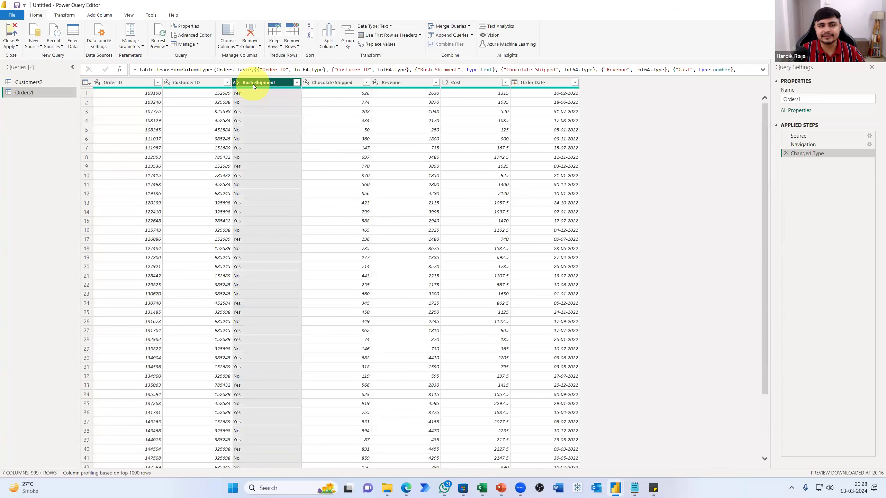
pyautogui.click(250, 33)
pyautogui.click(211, 119)
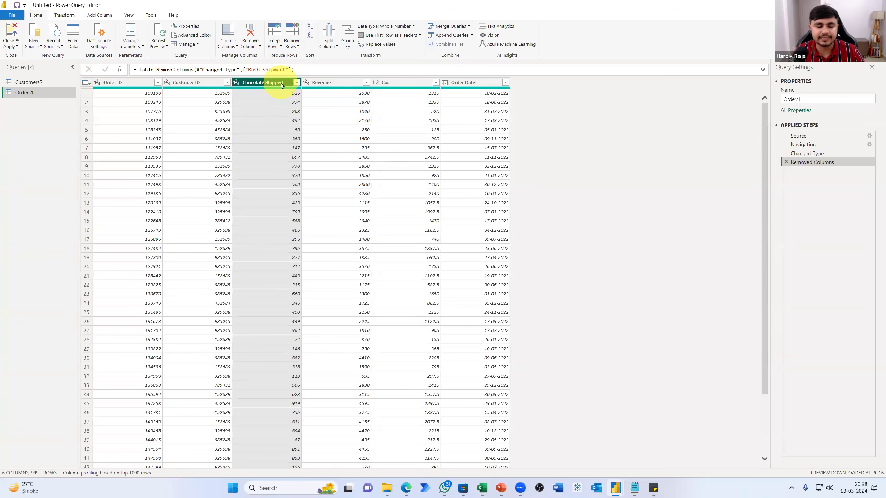
pyautogui.click(12, 32)
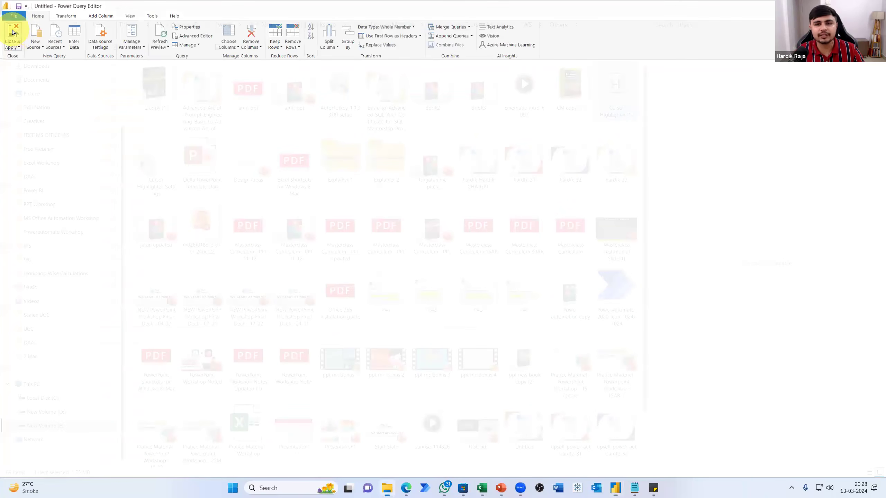
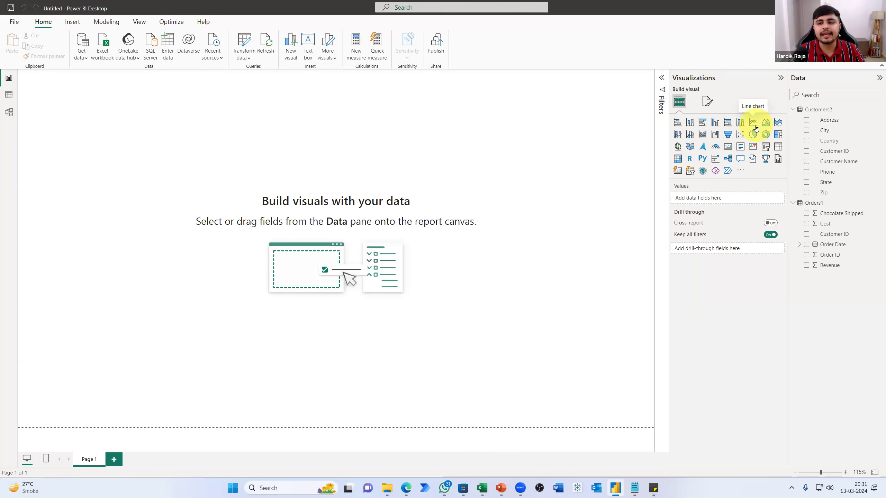
# Add a line chart to the blank report page and widen it.
pyautogui.click(753, 122)
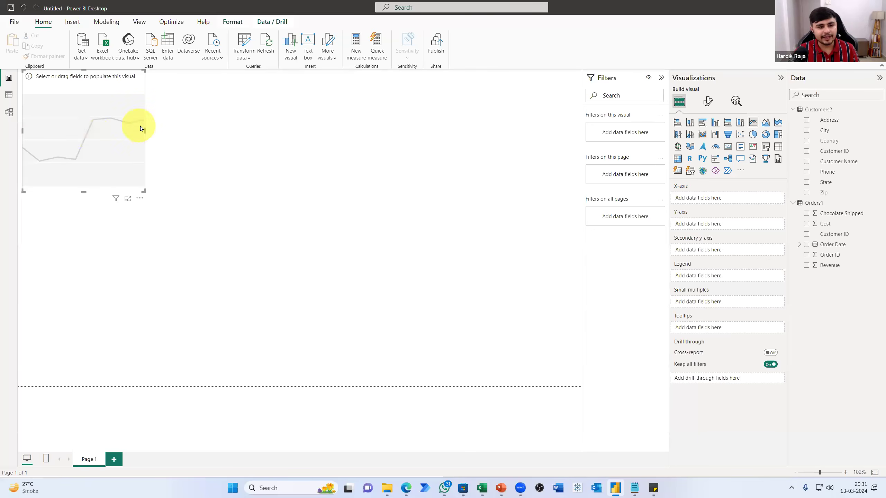
pyautogui.moveTo(144, 132); pyautogui.dragTo(233, 134)
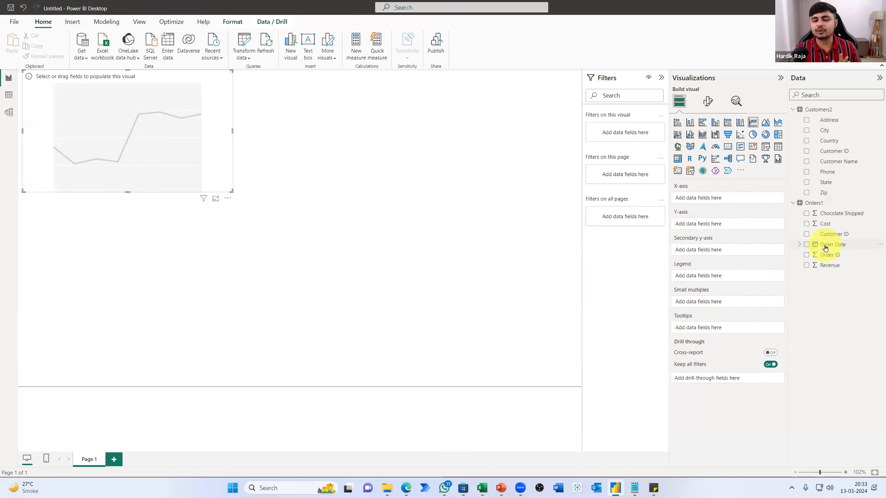
# Try the line chart with Order Date on the Y-axis and Chocolate Shipped on the secondary y-axis.
pyautogui.moveTo(825, 247); pyautogui.dragTo(726, 209)
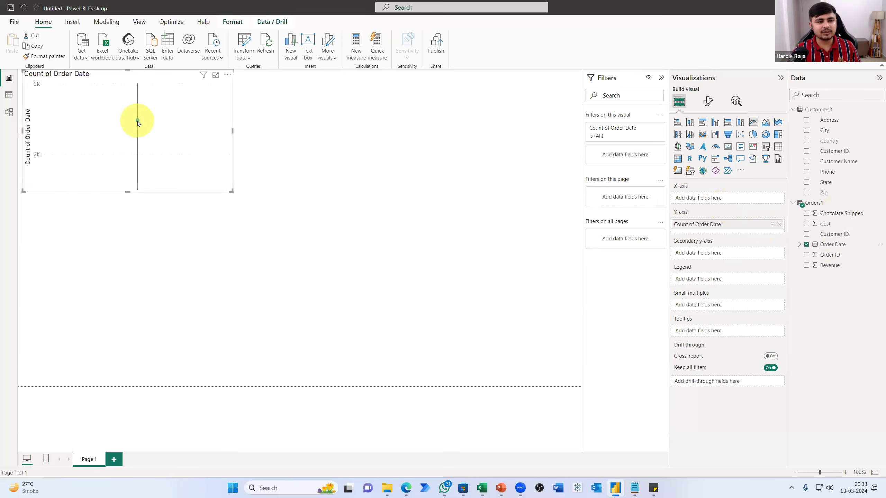
pyautogui.moveTo(138, 123)
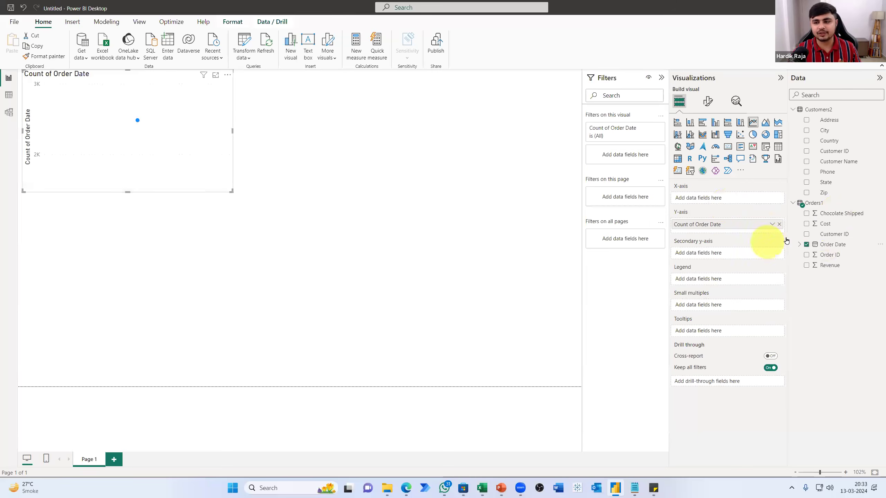
pyautogui.moveTo(828, 218); pyautogui.dragTo(727, 253)
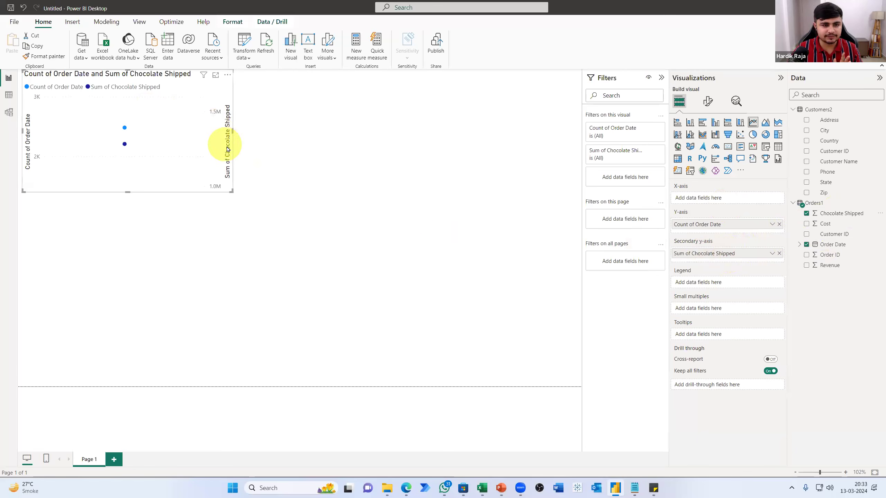
# Enlarge the line chart in width and height, keeping it in the upper-left corner of the report page.
pyautogui.moveTo(231, 132); pyautogui.dragTo(333, 154)
pyautogui.moveTo(251, 190); pyautogui.dragTo(323, 209)
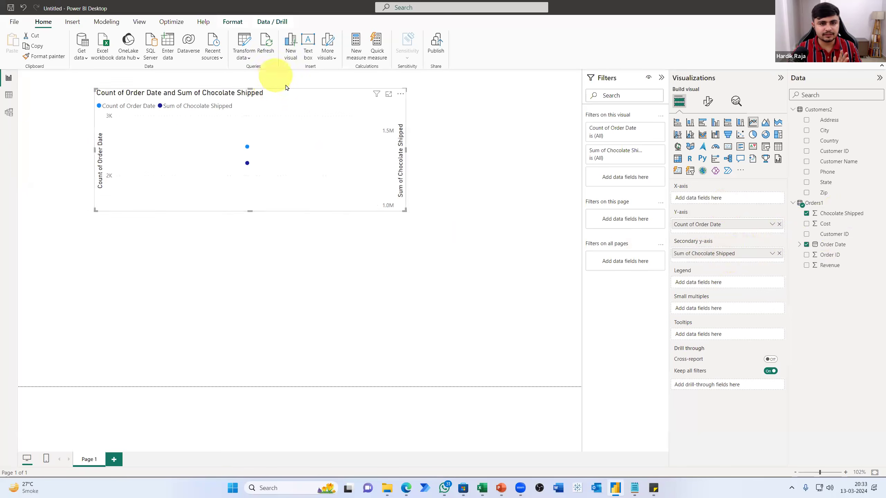
pyautogui.moveTo(289, 92); pyautogui.dragTo(210, 73)
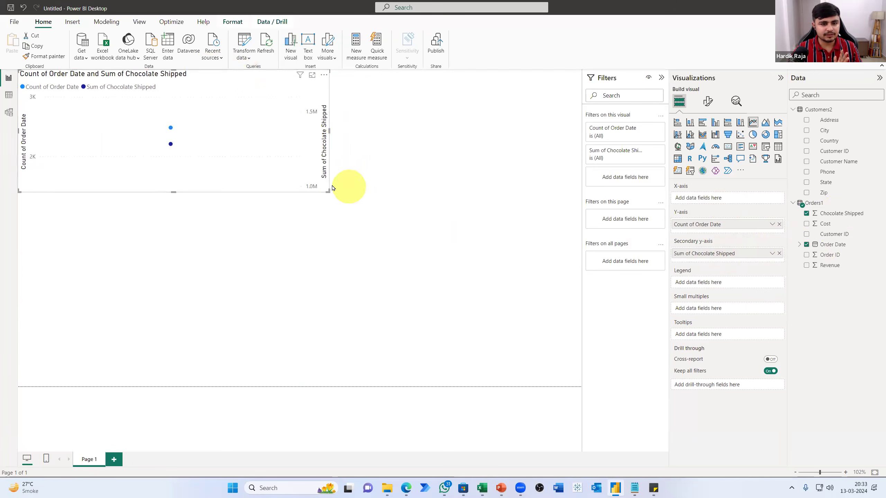
pyautogui.moveTo(330, 192); pyautogui.dragTo(382, 223)
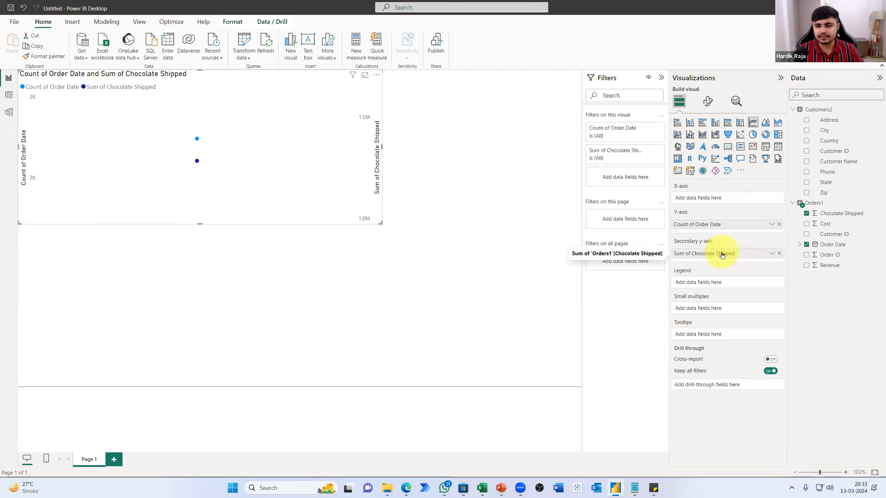
# Try Order Date on the X-axis with Chocolate Shipped on the Y-axis, and clear both fields from the line chart.
pyautogui.moveTo(702, 224); pyautogui.dragTo(702, 196)
pyautogui.moveTo(707, 251); pyautogui.dragTo(701, 227)
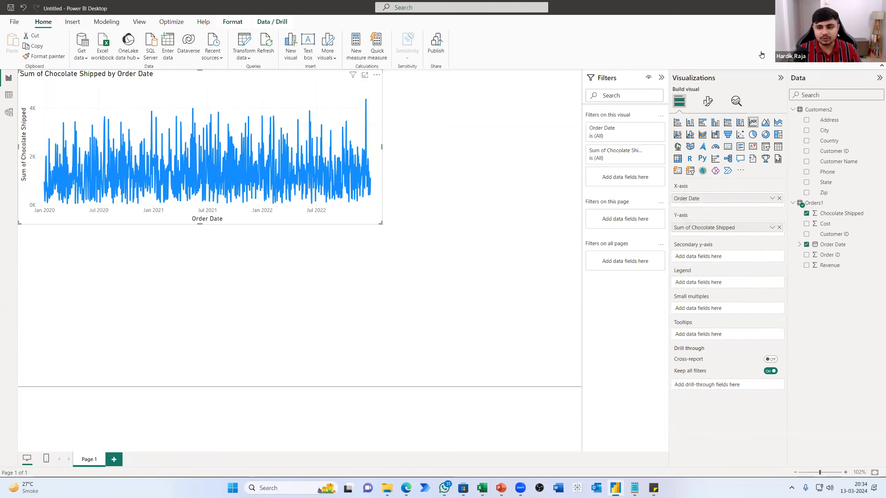
pyautogui.click(780, 228)
pyautogui.click(780, 198)
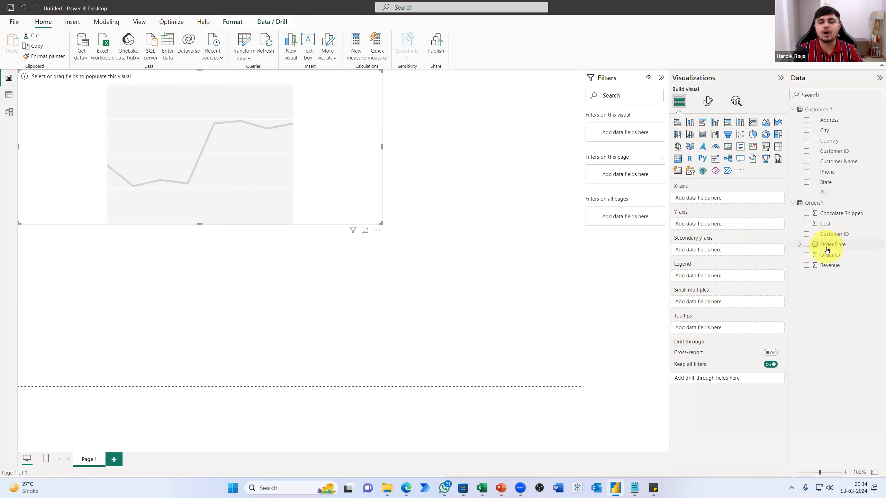
# Plot Chocolate Shipped on the Y-axis against the Order Date hierarchy on the X-axis of the empty line chart.
pyautogui.moveTo(827, 249); pyautogui.dragTo(723, 206)
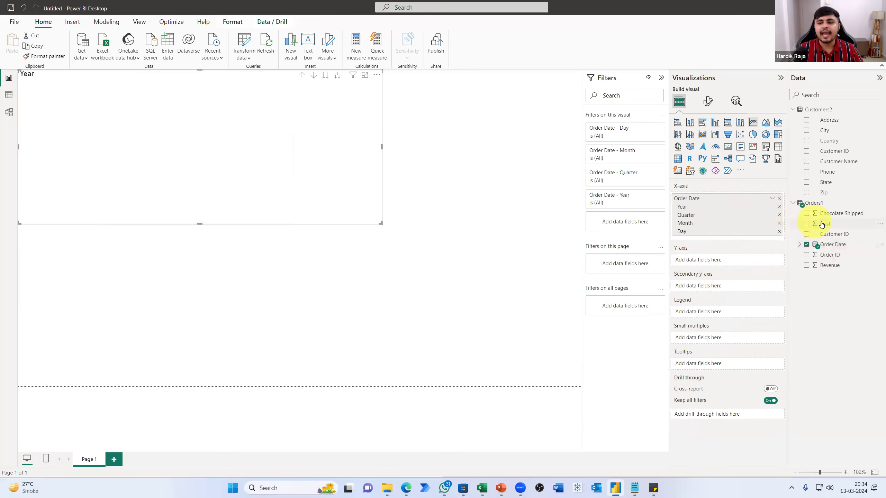
pyautogui.moveTo(836, 217); pyautogui.dragTo(722, 264)
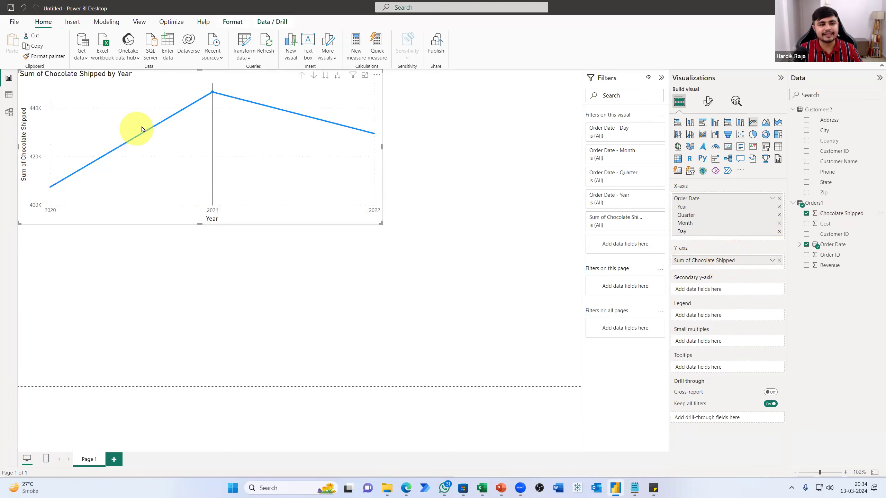
pyautogui.moveTo(363, 144)
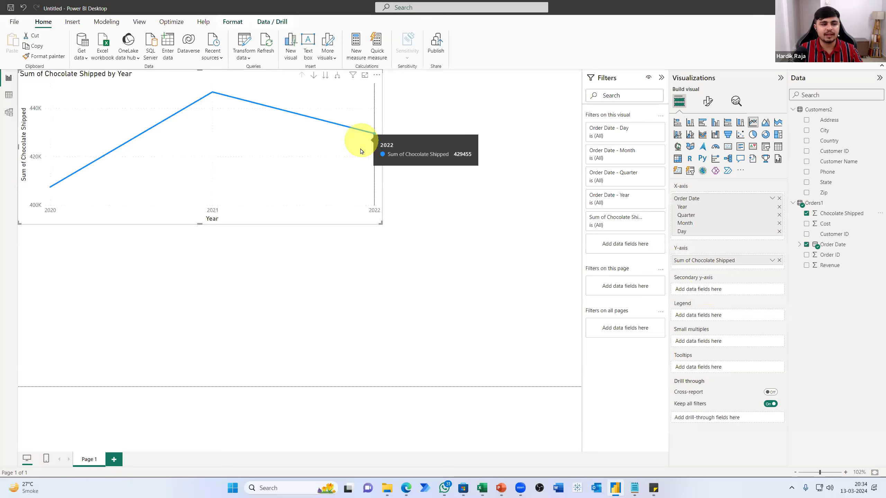
# Widen the Chocolate Shipped line chart further and move it down towards the middle of the report page.
pyautogui.moveTo(382, 224); pyautogui.dragTo(475, 231)
pyautogui.moveTo(380, 230); pyautogui.dragTo(435, 292)
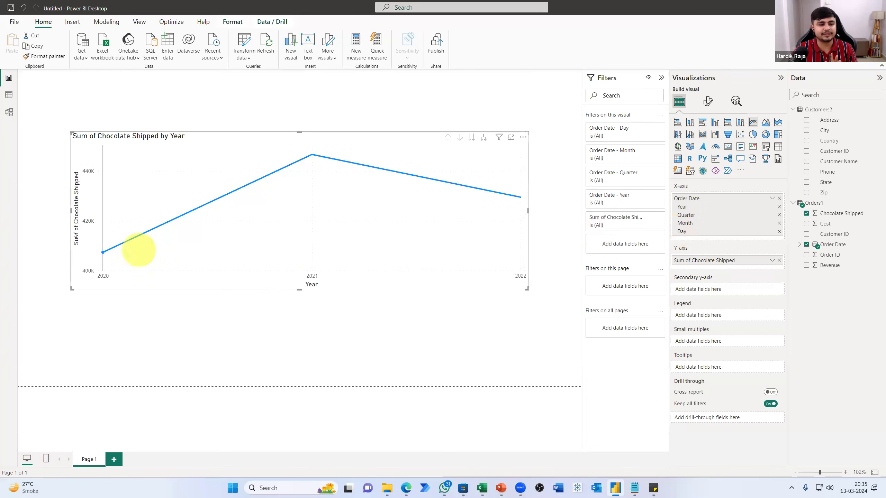
pyautogui.moveTo(305, 194)
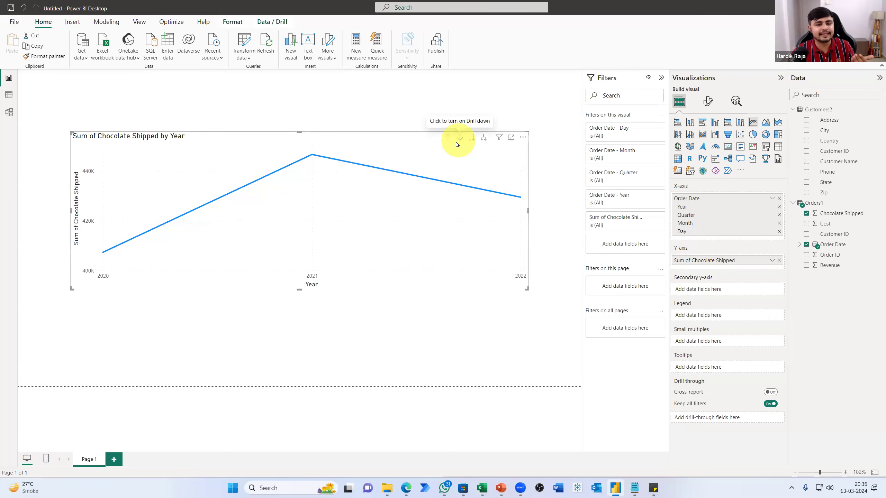
# Expand the Chocolate Shipped line chart down the Order Date hierarchy to the Year, Quarter and Month level.
pyautogui.moveTo(310, 155)
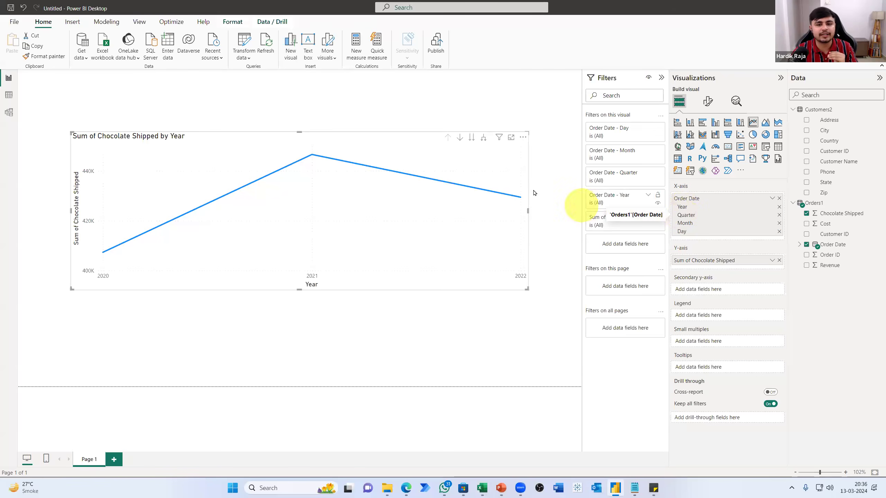
pyautogui.click(460, 138)
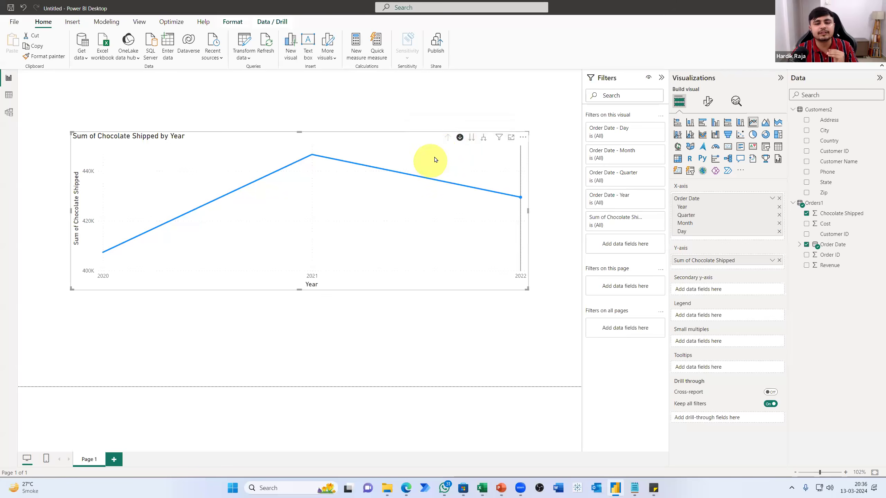
pyautogui.click(483, 138)
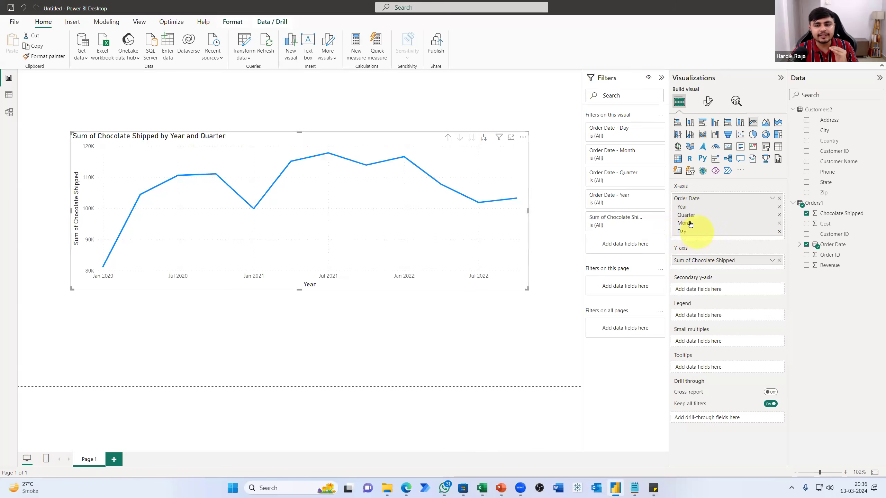
pyautogui.click(482, 141)
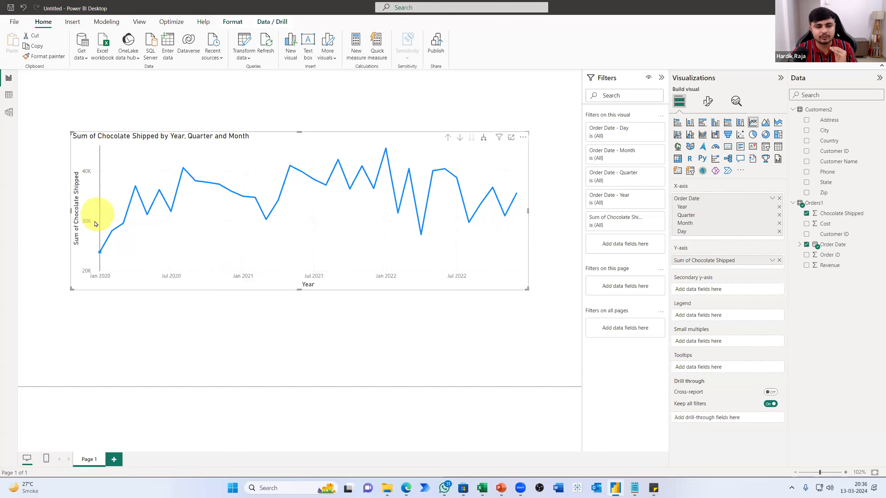
pyautogui.moveTo(106, 252)
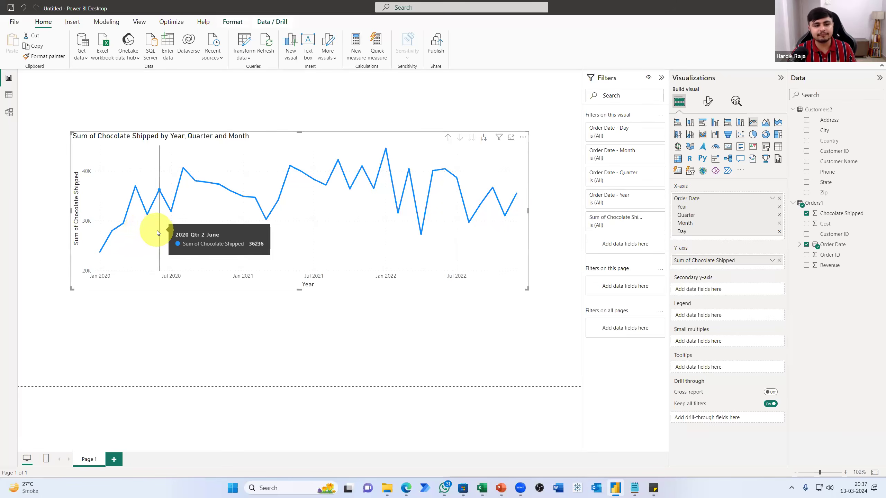
pyautogui.moveTo(198, 237)
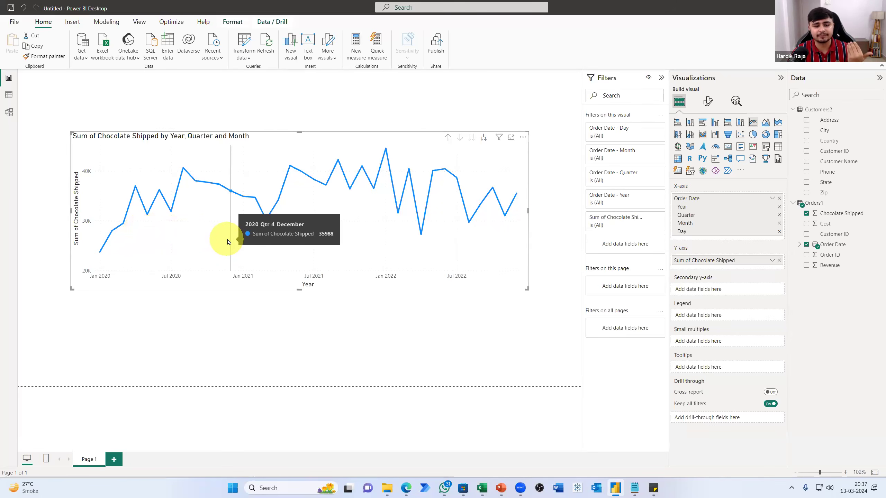
pyautogui.moveTo(503, 231)
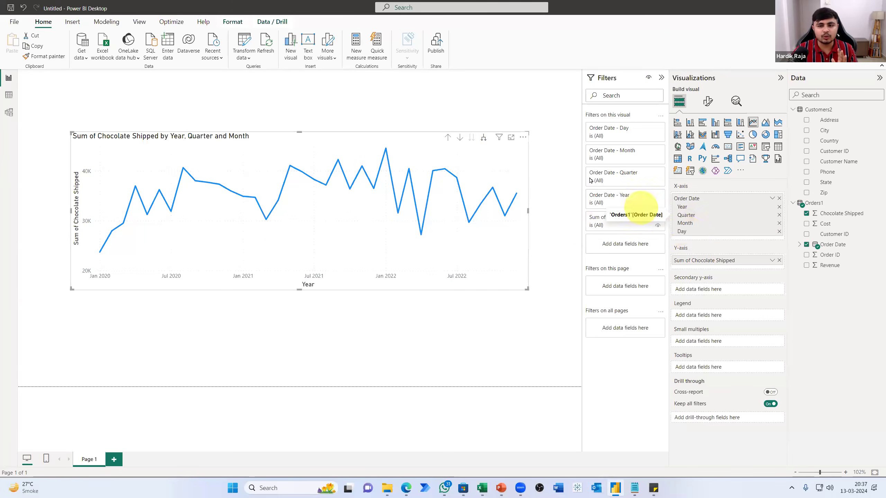
# Try expanding the line chart to the Day level, inspect the daily points, and drill back up to the Month level.
pyautogui.click(484, 142)
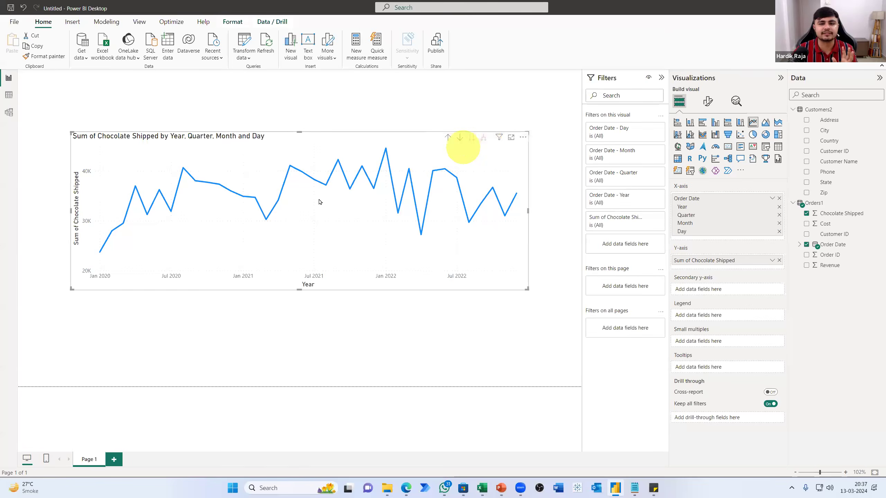
pyautogui.moveTo(433, 265)
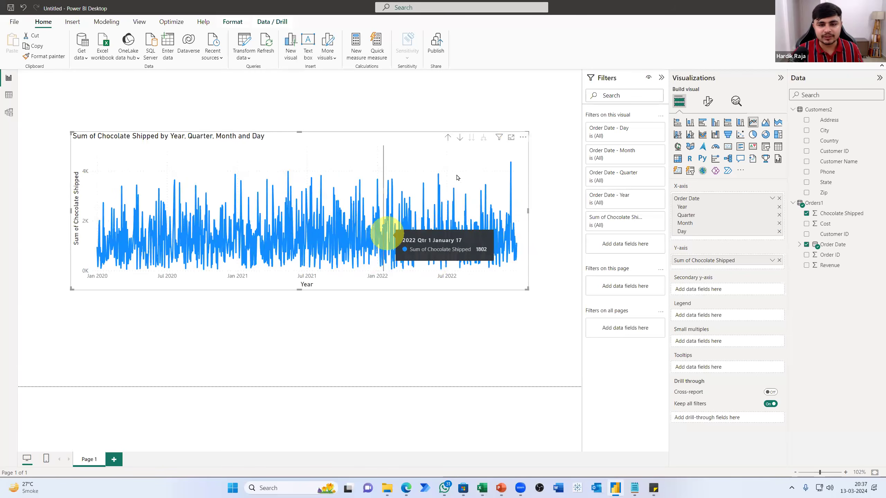
pyautogui.moveTo(453, 218)
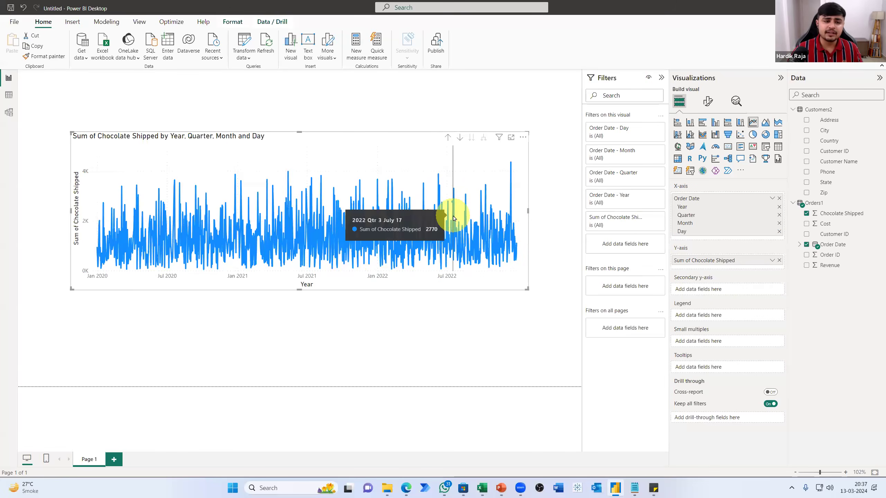
pyautogui.click(448, 138)
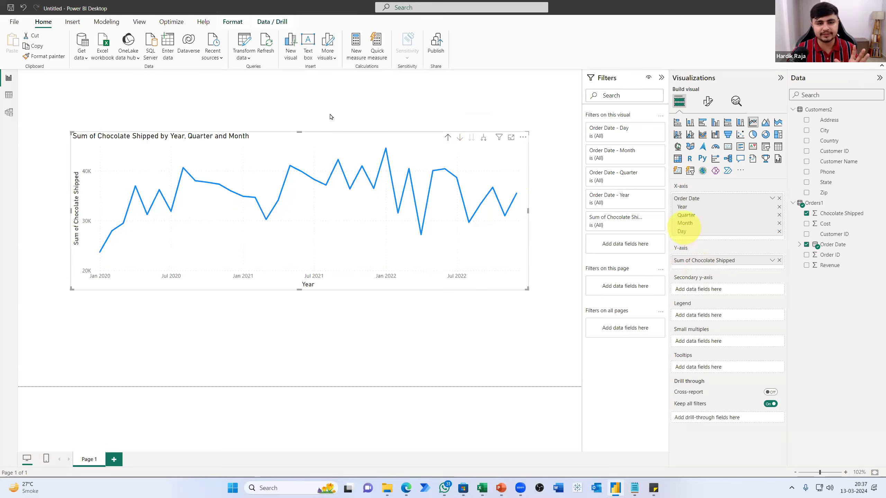
# Move the line chart into the upper-left corner of the report page and stretch it across the full page width.
pyautogui.moveTo(324, 132); pyautogui.dragTo(268, 67)
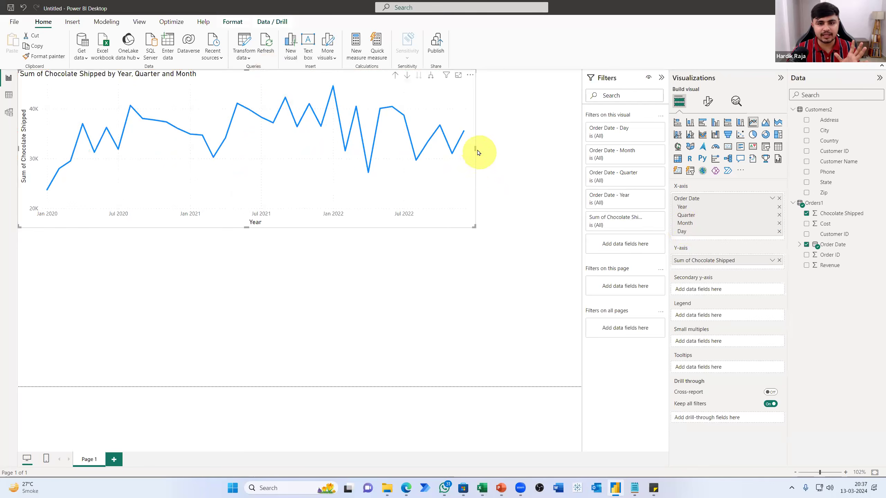
pyautogui.moveTo(470, 148); pyautogui.dragTo(581, 153)
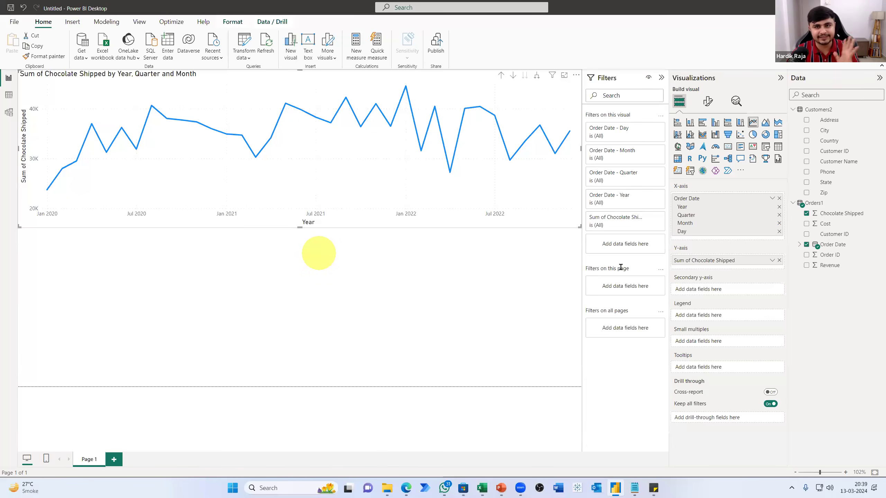
# Add a separate card visual with the sum of Revenue below the line chart and narrow it to about a fifth of the page width.
pyautogui.click(806, 267)
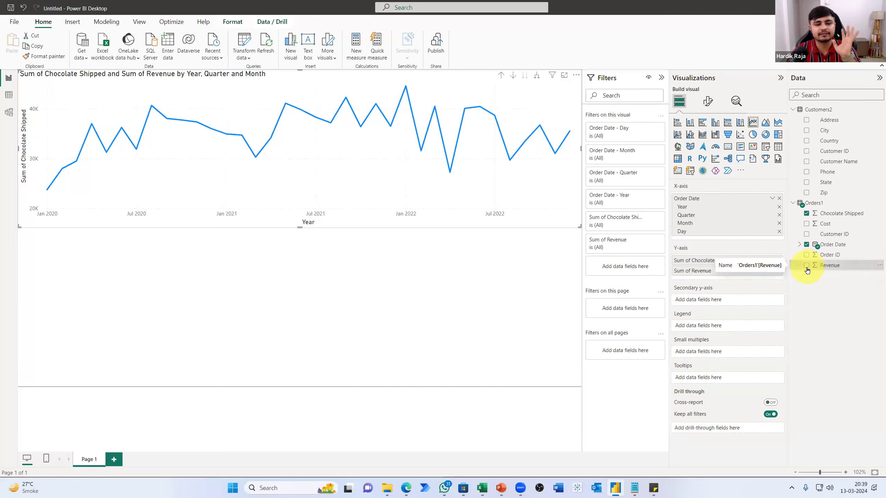
pyautogui.click(807, 266)
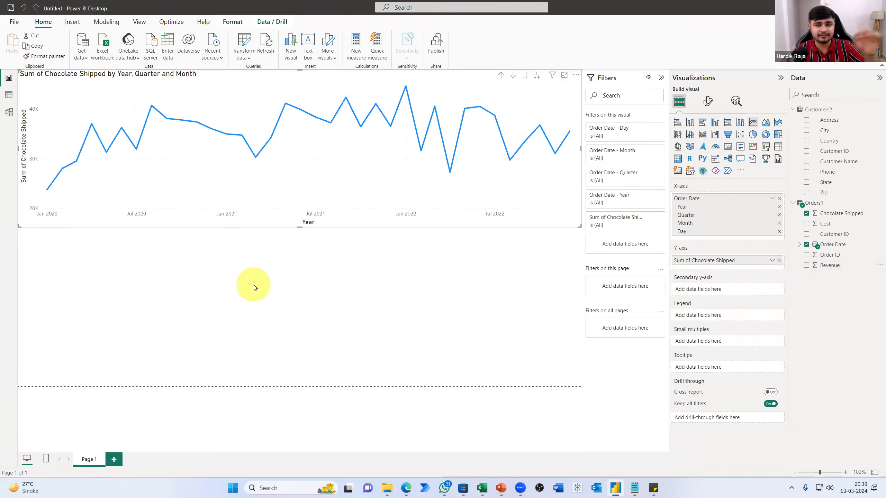
pyautogui.click(254, 288)
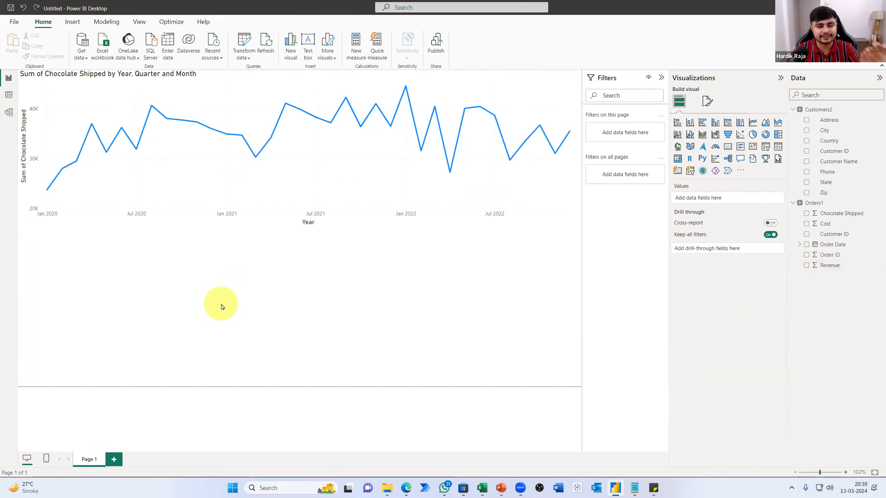
pyautogui.click(808, 266)
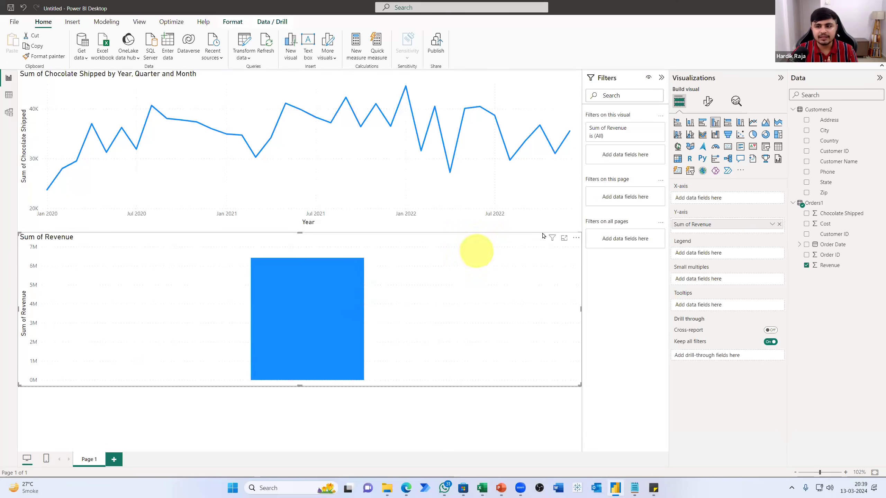
pyautogui.click(726, 147)
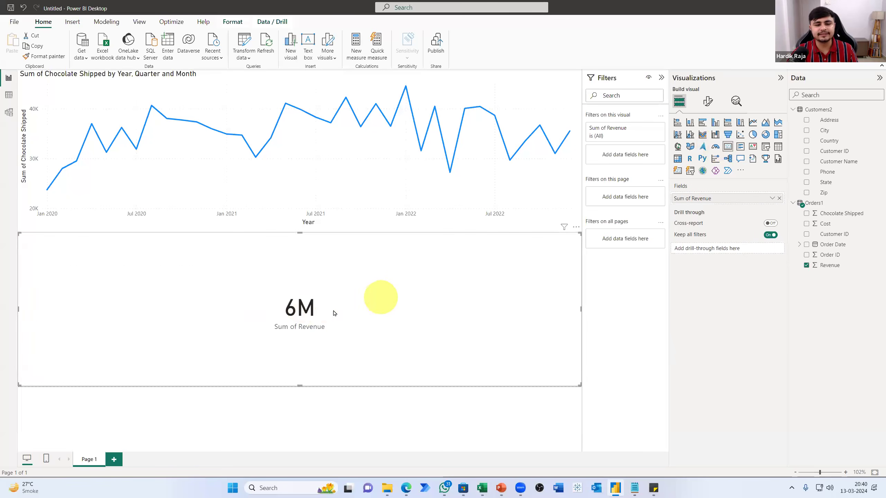
pyautogui.moveTo(577, 306); pyautogui.dragTo(132, 290)
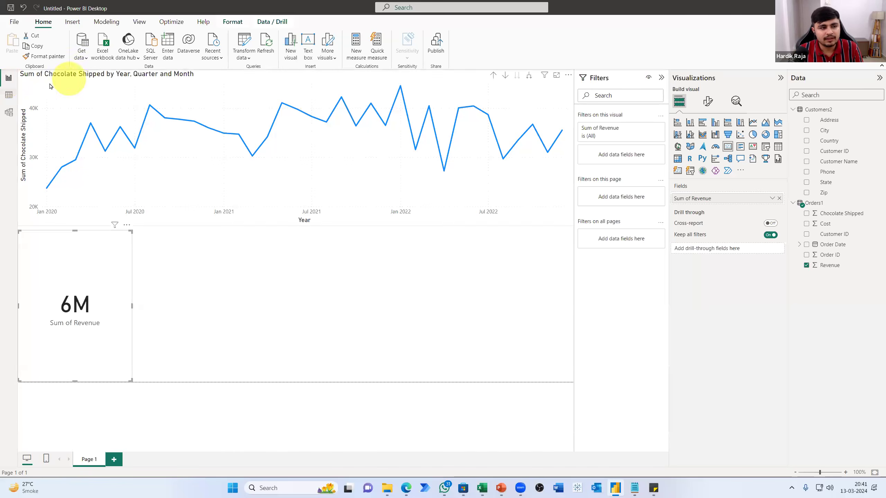
# View the Customers2 table data, and in the model view move the Customers2 table well to the right of Orders1.
pyautogui.click(9, 95)
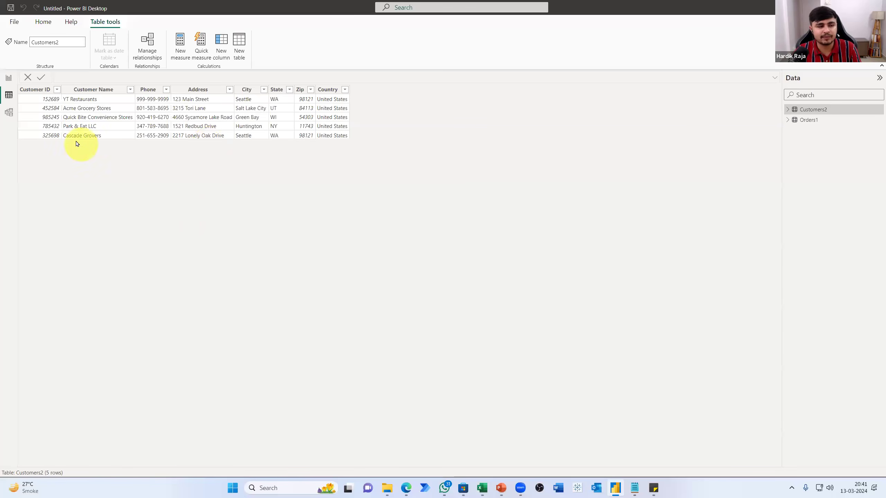
pyautogui.click(9, 119)
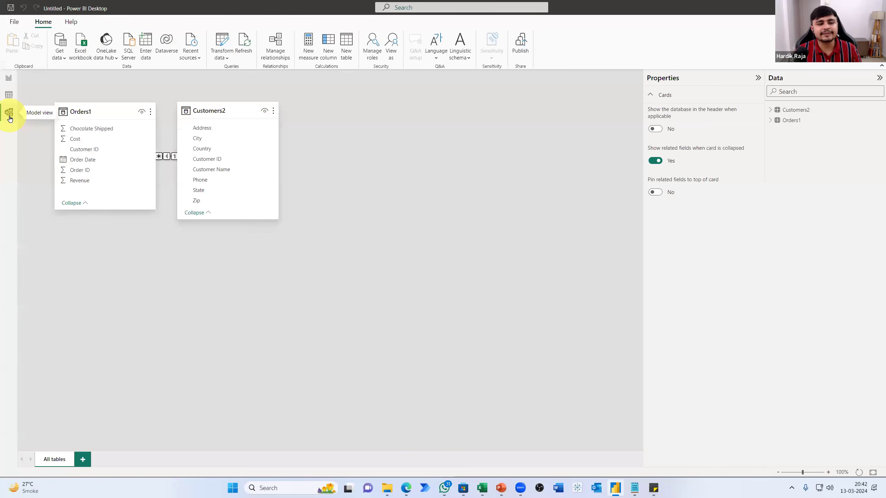
pyautogui.moveTo(247, 110); pyautogui.dragTo(501, 138)
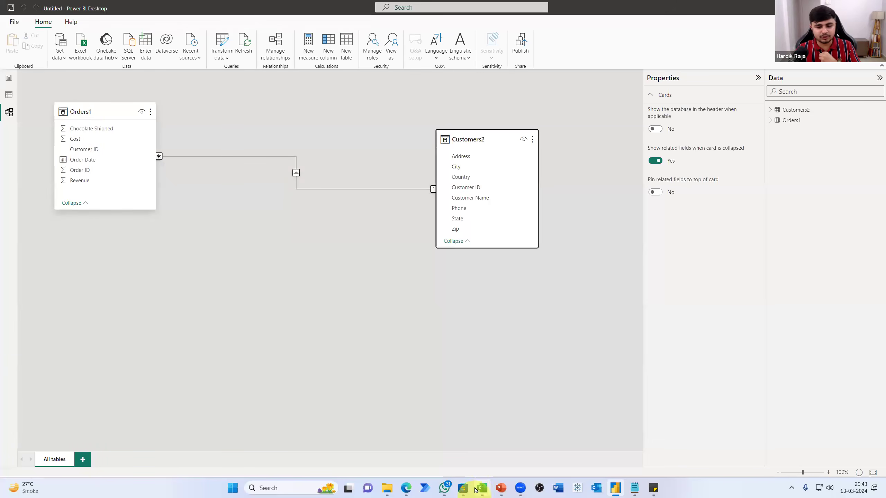
# Switch to the Excel workbook, compare the Customer ID columns of the Customers and Orders sheets, and return to the Power BI model.
pyautogui.hotkey('alt', 'Tab')
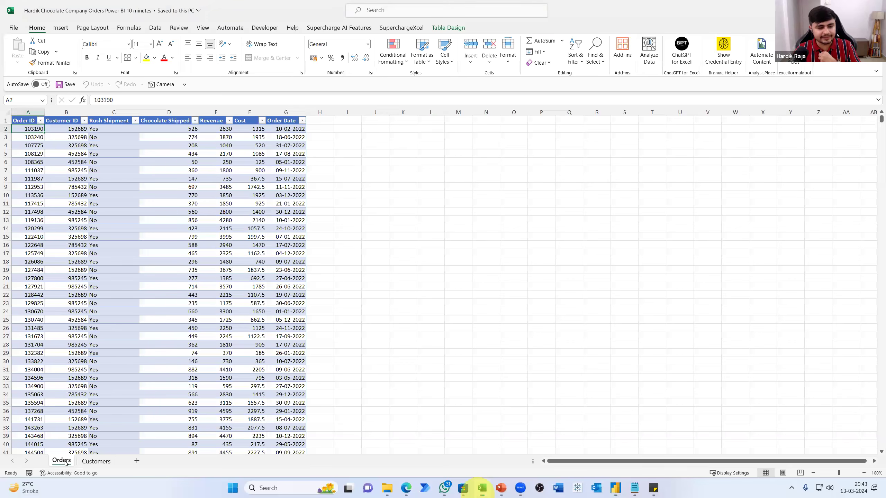
pyautogui.click(86, 463)
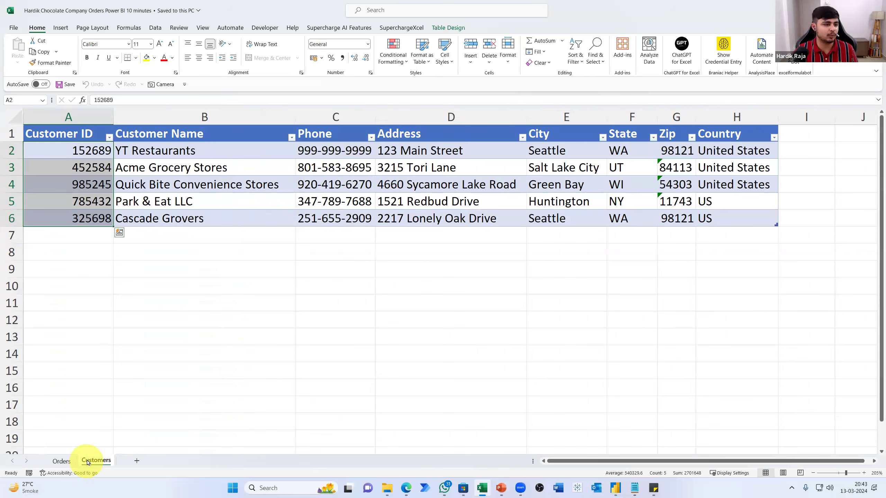
pyautogui.moveTo(61, 151); pyautogui.dragTo(52, 218)
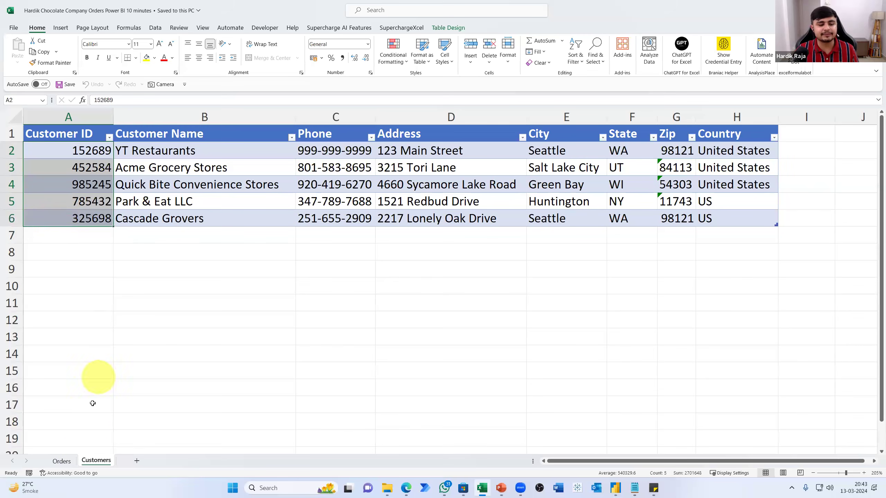
pyautogui.click(63, 462)
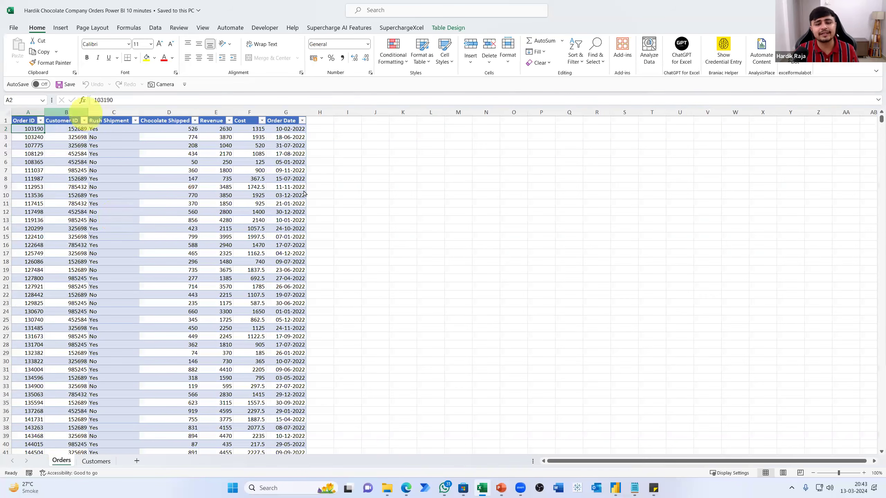
pyautogui.click(79, 112)
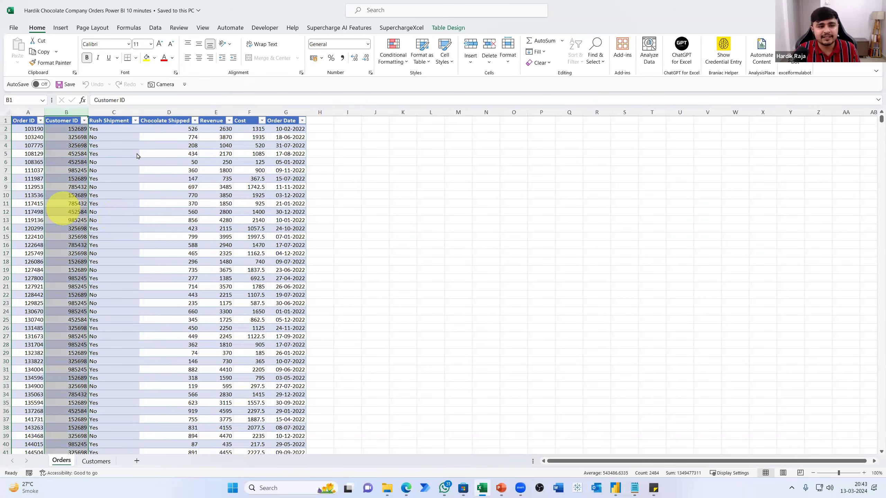
pyautogui.scroll(-14, 139, 156)
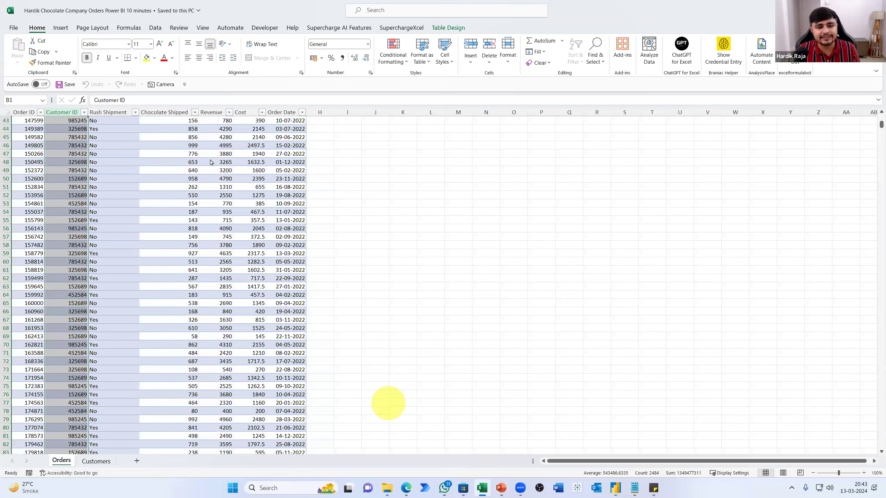
pyautogui.click(610, 451)
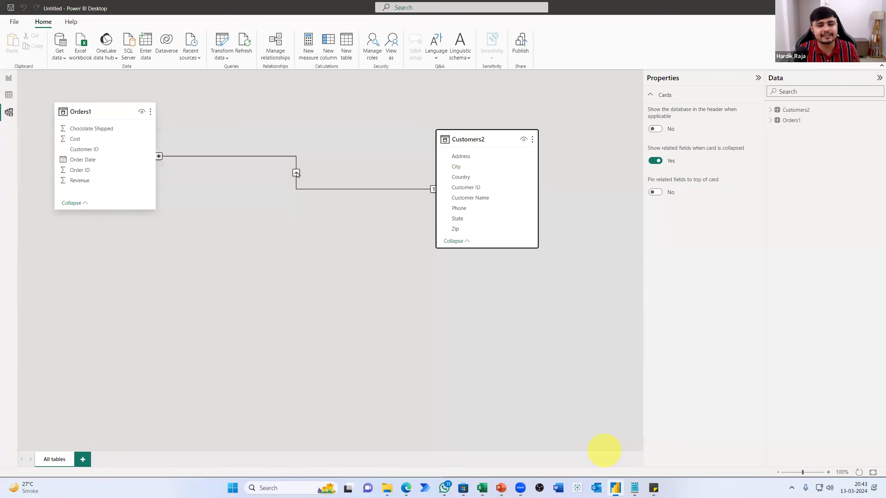
# Try to create a relationship from Customer ID in Orders1 to Customer ID in Customers2, and dismiss the dialog.
pyautogui.click(296, 173)
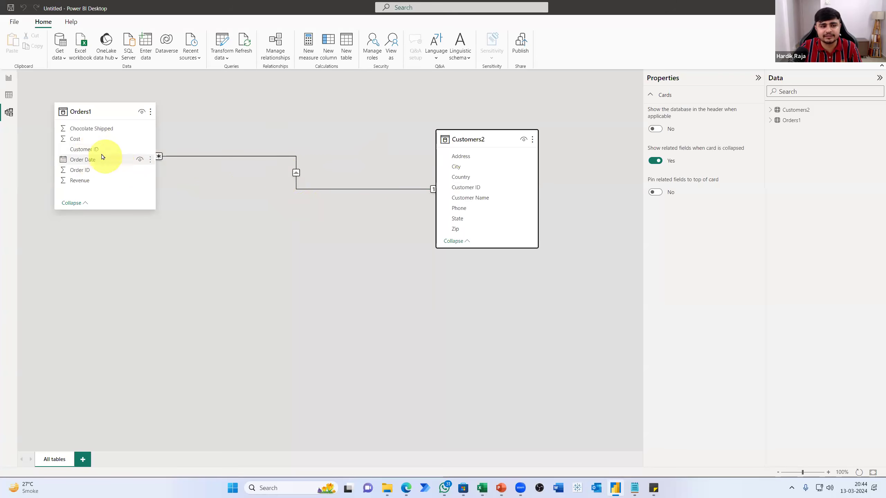
pyautogui.moveTo(93, 152); pyautogui.dragTo(468, 189)
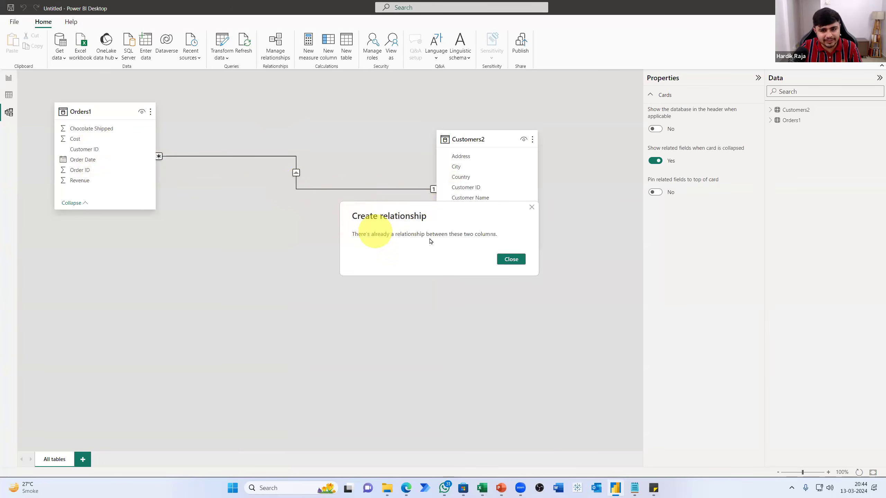
pyautogui.click(512, 264)
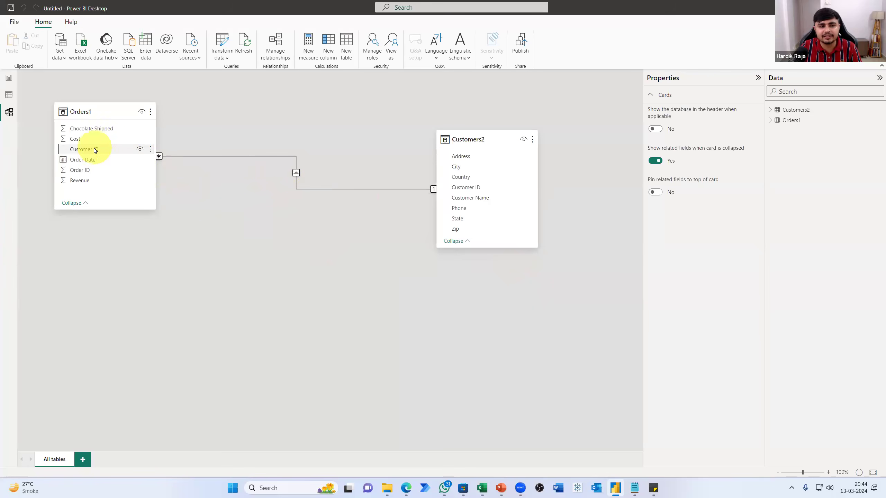
pyautogui.moveTo(87, 150); pyautogui.dragTo(475, 192)
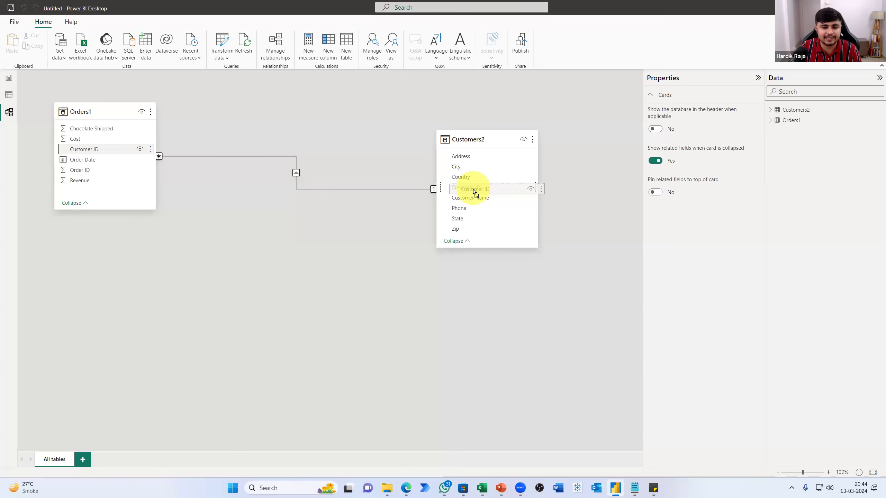
pyautogui.moveTo(475, 191); pyautogui.dragTo(474, 190)
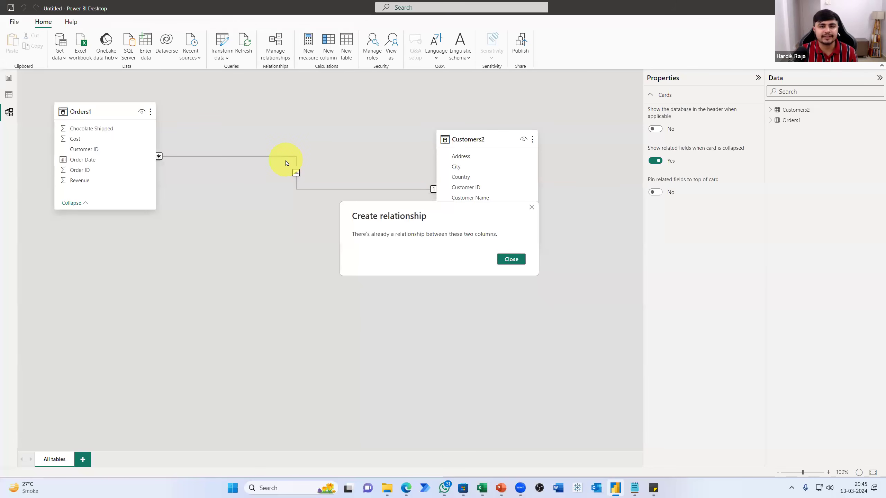
pyautogui.click(511, 259)
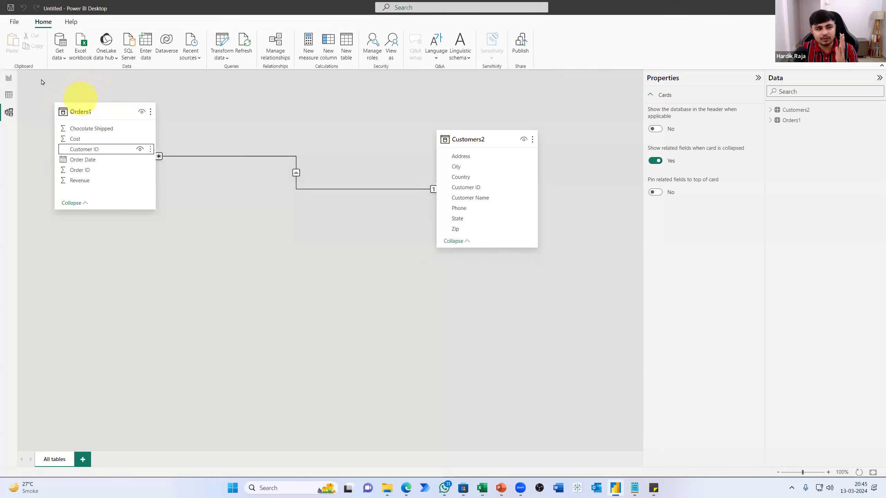
# Widen the Sum of Revenue card slightly on the report page, check the table relationship in the model view, and return to the report.
pyautogui.click(9, 78)
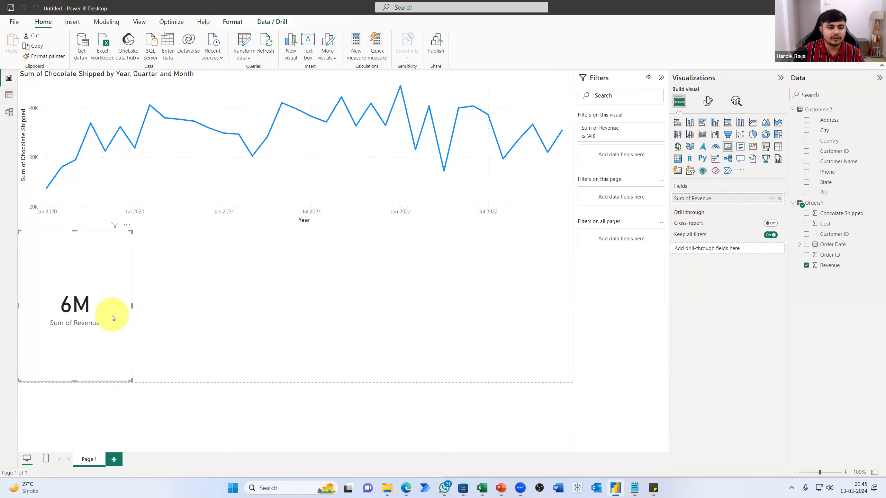
pyautogui.moveTo(132, 306); pyautogui.dragTo(149, 306)
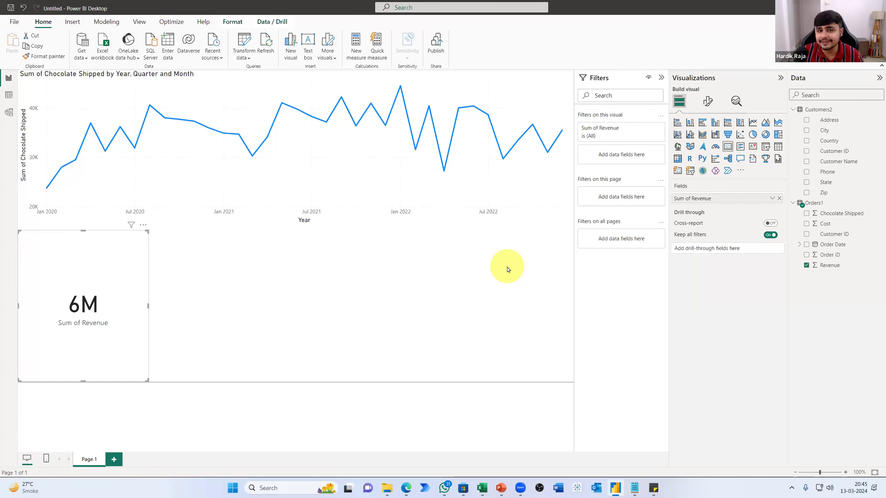
pyautogui.click(9, 112)
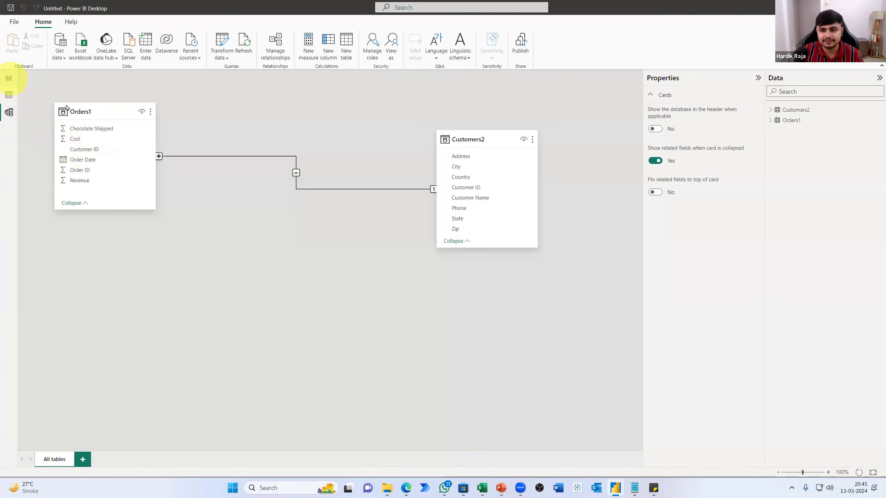
pyautogui.click(8, 78)
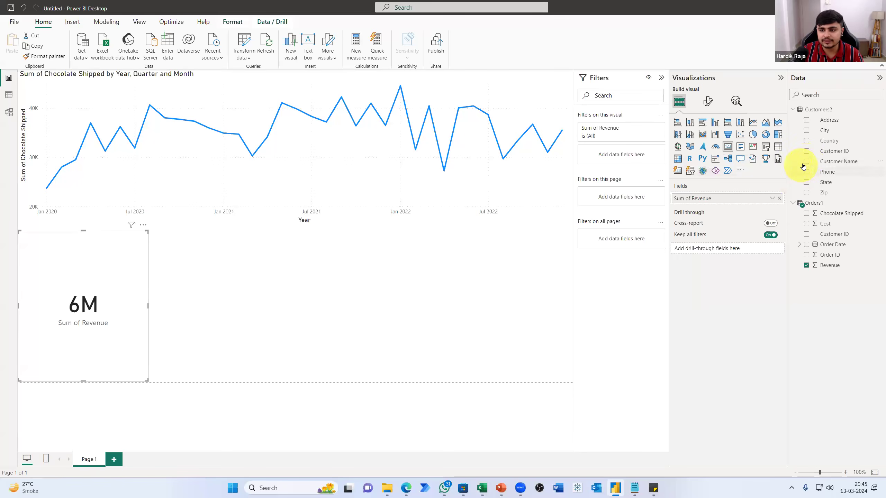
# Add a separate table visual of Customer Name from Customers2 beside the revenue card and narrow it to fit the names.
pyautogui.click(328, 321)
pyautogui.click(807, 162)
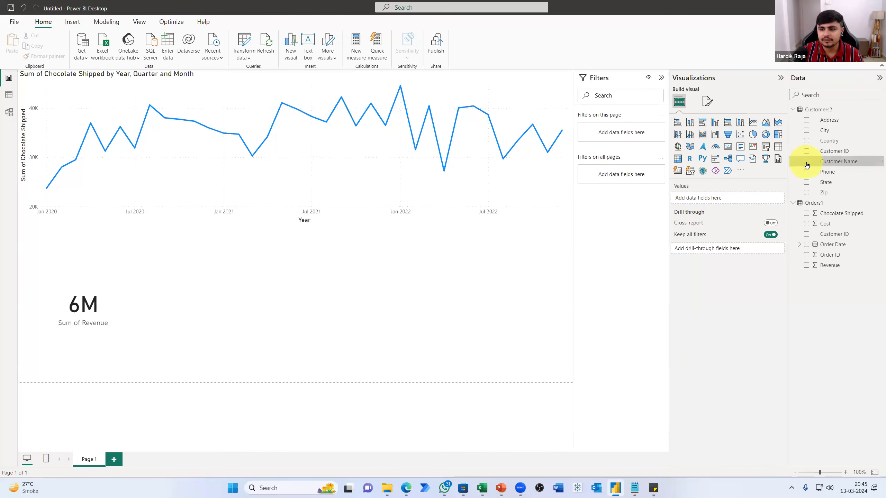
pyautogui.moveTo(572, 305); pyautogui.dragTo(237, 294)
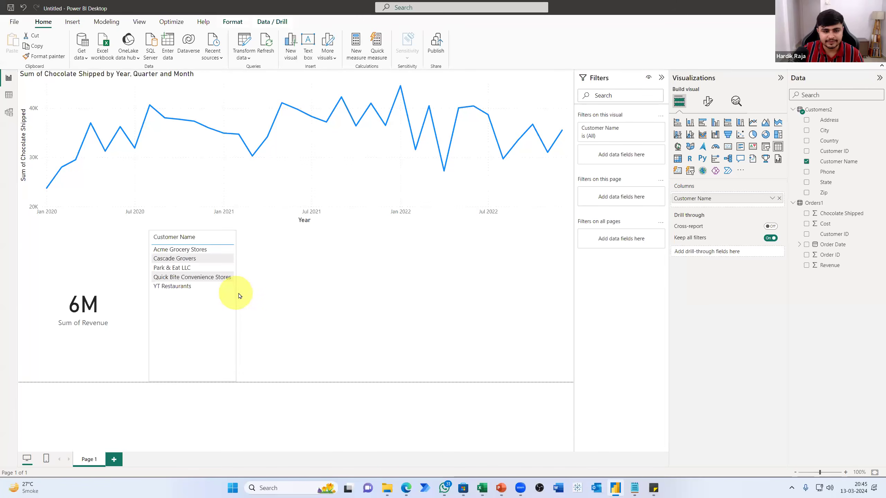
pyautogui.click(347, 304)
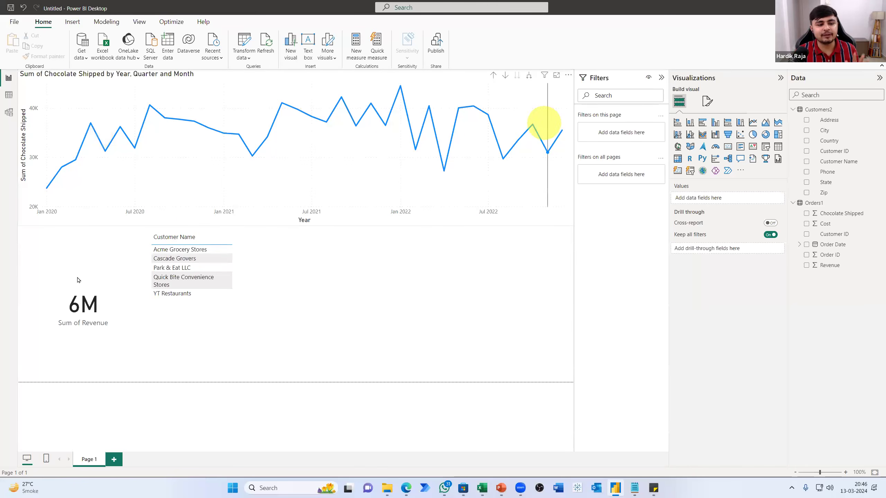
# Cross-filter the report by Acme Grocery Stores and by Park & Eat LLC, examine the revenue card and line chart, and clear the selection.
pyautogui.click(161, 249)
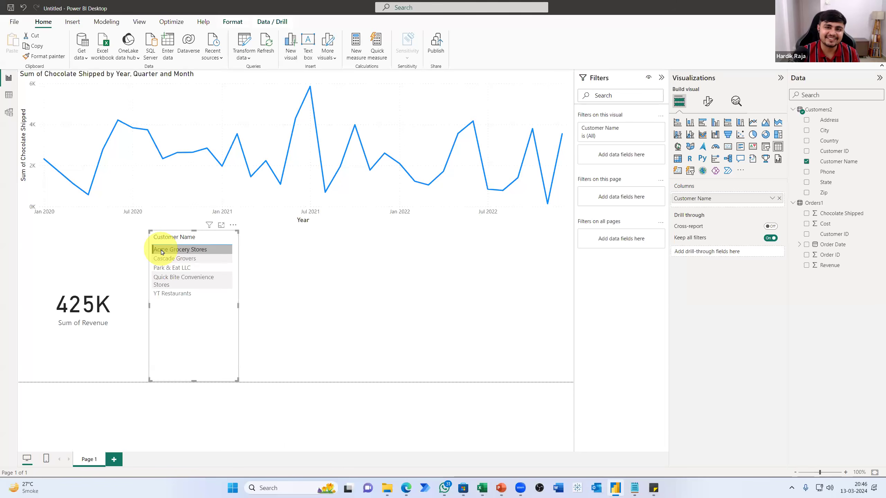
pyautogui.click(175, 250)
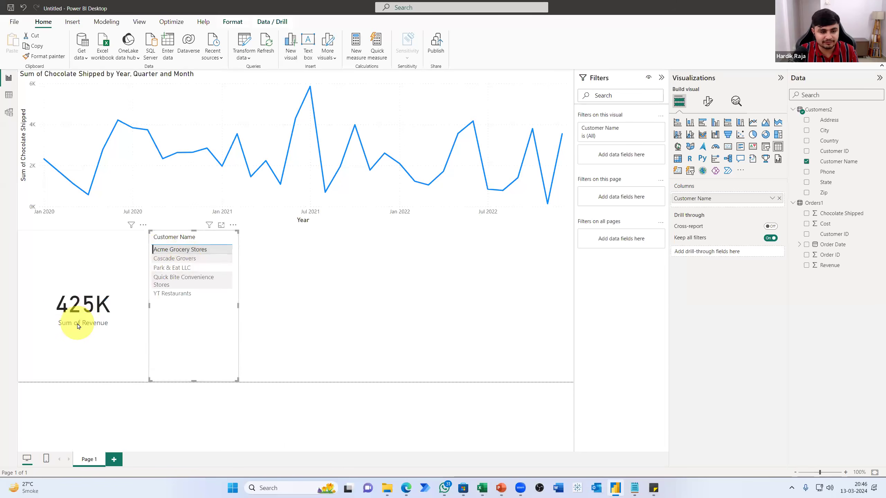
pyautogui.click(178, 271)
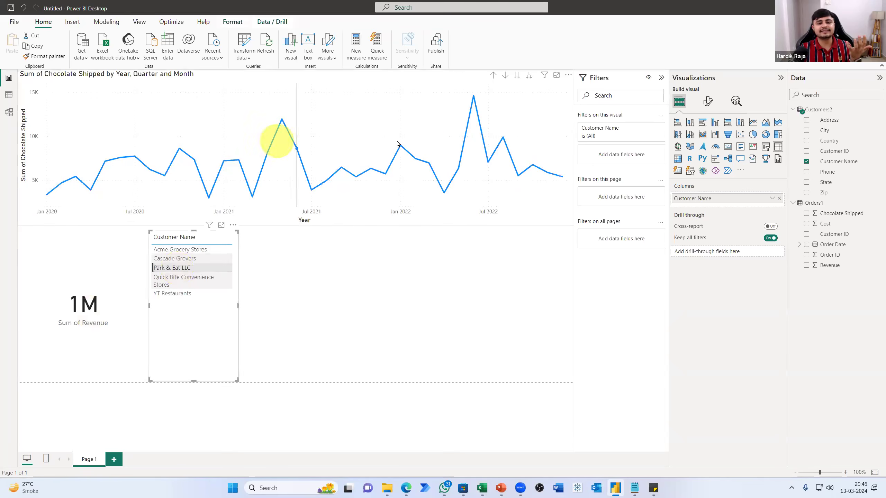
pyautogui.moveTo(501, 143)
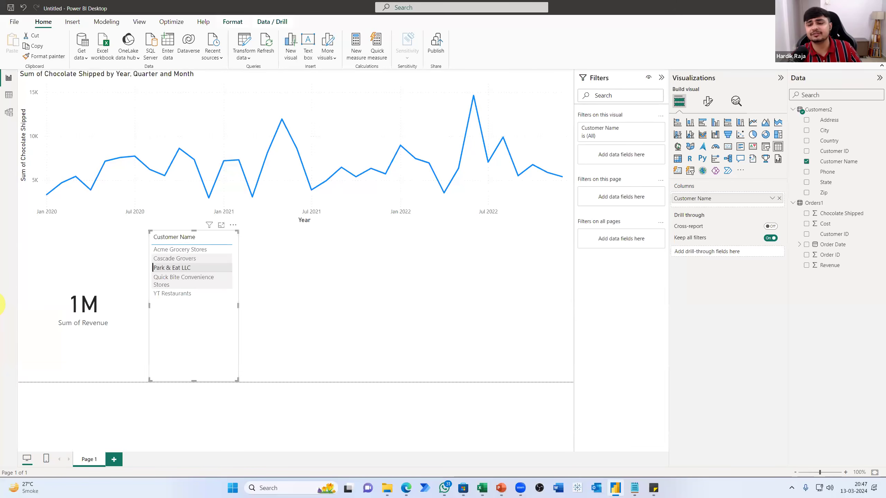
pyautogui.moveTo(214, 180)
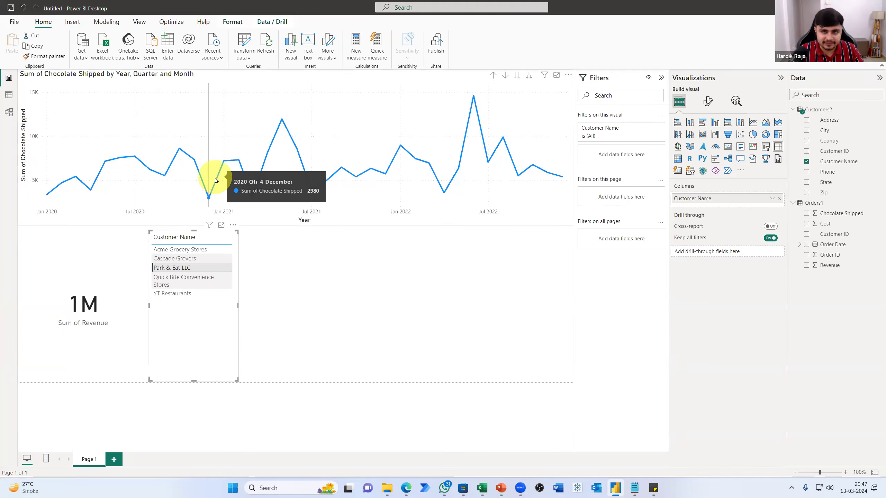
pyautogui.click(171, 268)
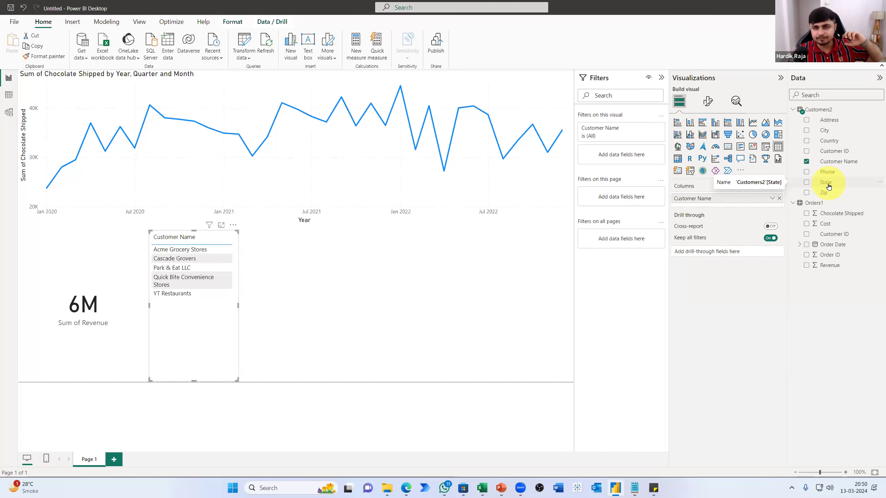
# Add a separate map visual of State from Customers2 in the empty area beside the Customer Name table.
pyautogui.click(389, 283)
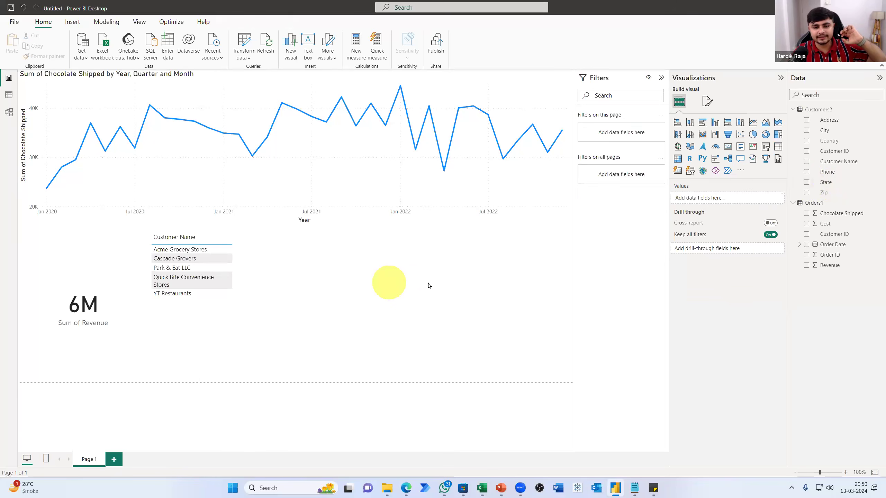
pyautogui.click(807, 183)
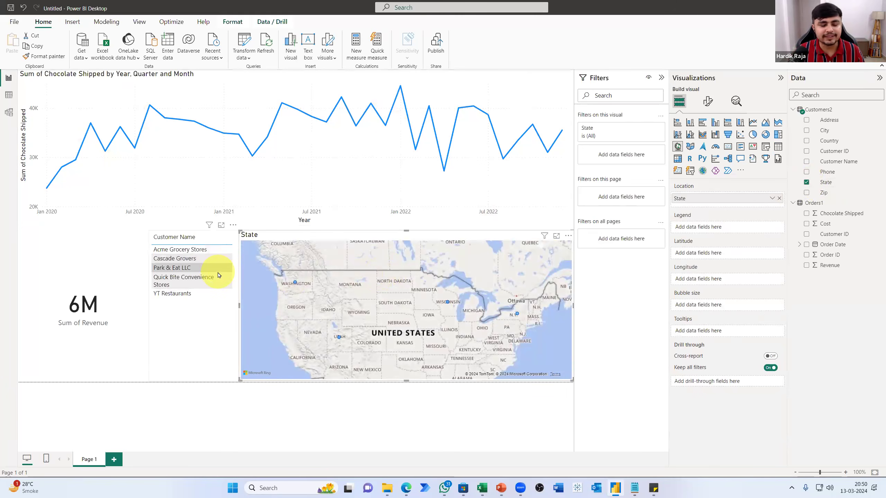
# Compare revenue, chocolate shipped and map location for Cascade Grovers, YT Restaurants, Acme Grocery Stores and Park & Eat LLC by cross-filtering the report.
pyautogui.click(184, 261)
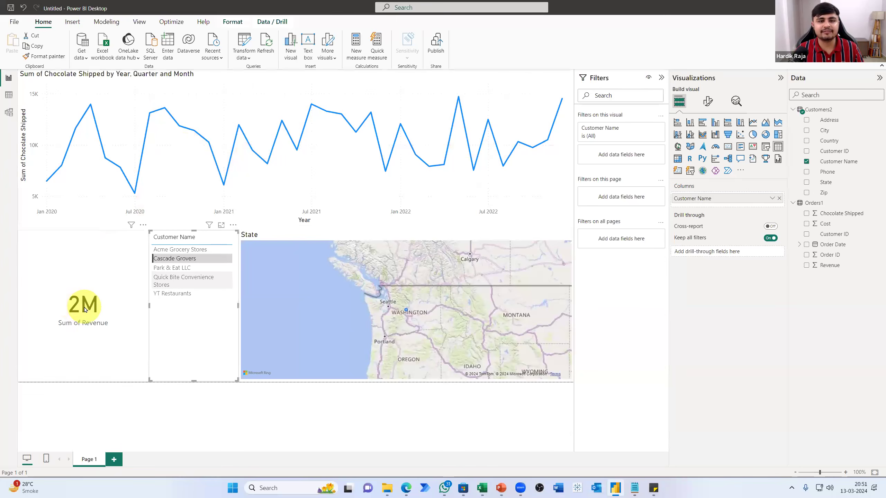
pyautogui.click(173, 294)
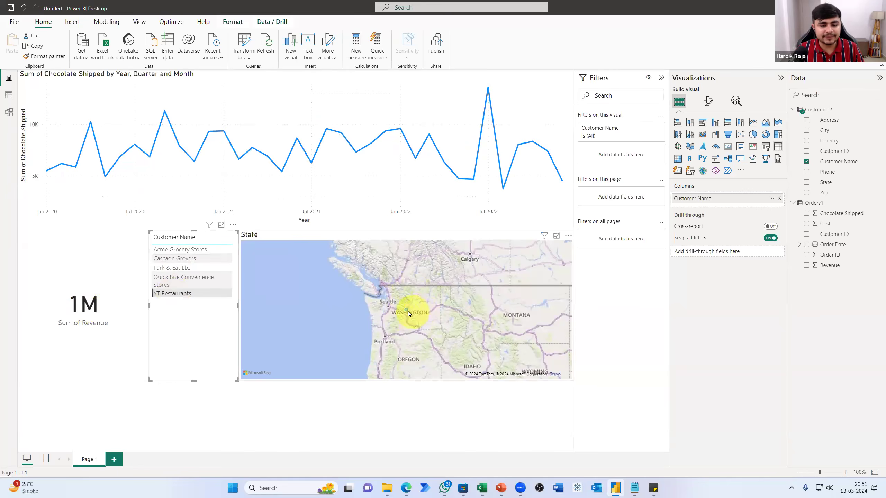
pyautogui.moveTo(406, 313)
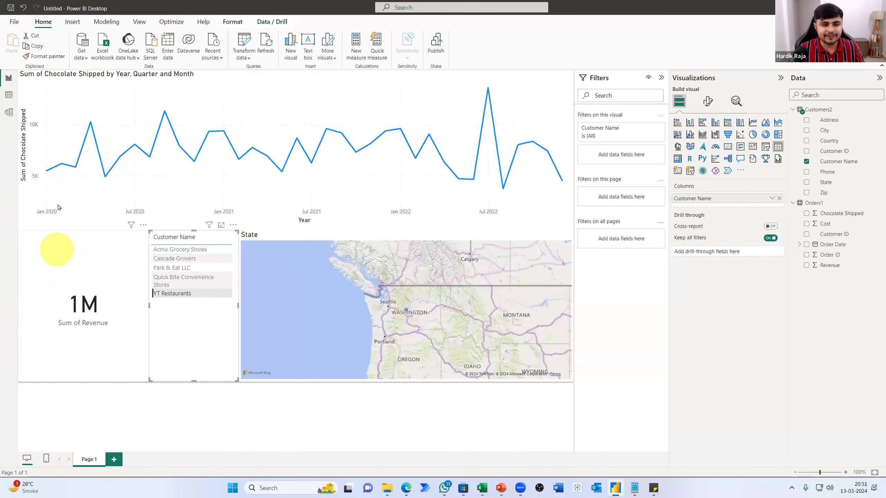
pyautogui.click(167, 250)
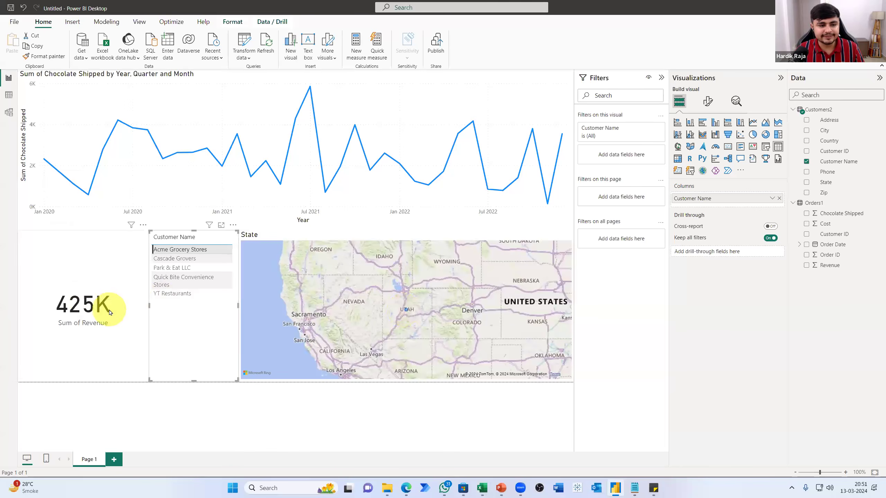
pyautogui.click(177, 271)
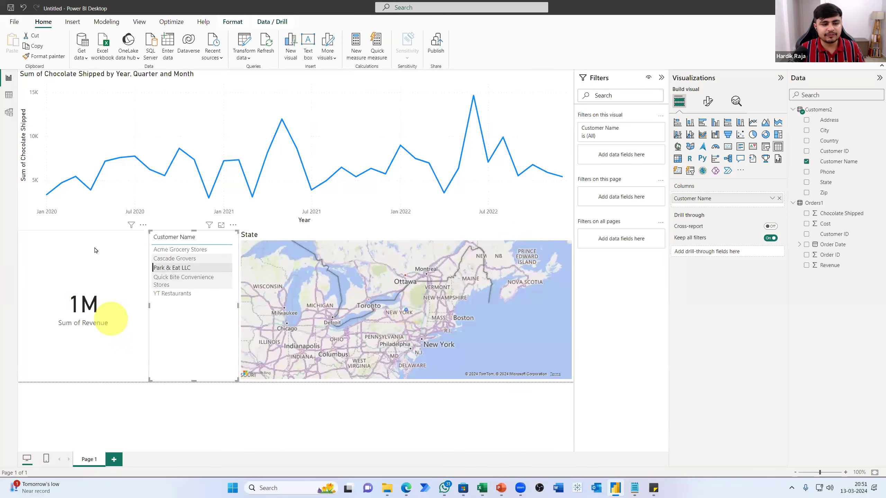
pyautogui.moveTo(487, 176)
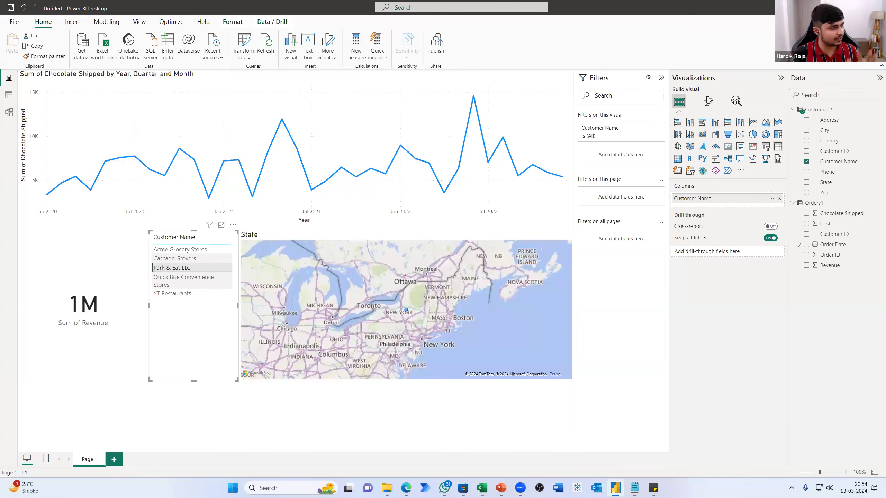
pyautogui.hotkey('alt', 'Tab')
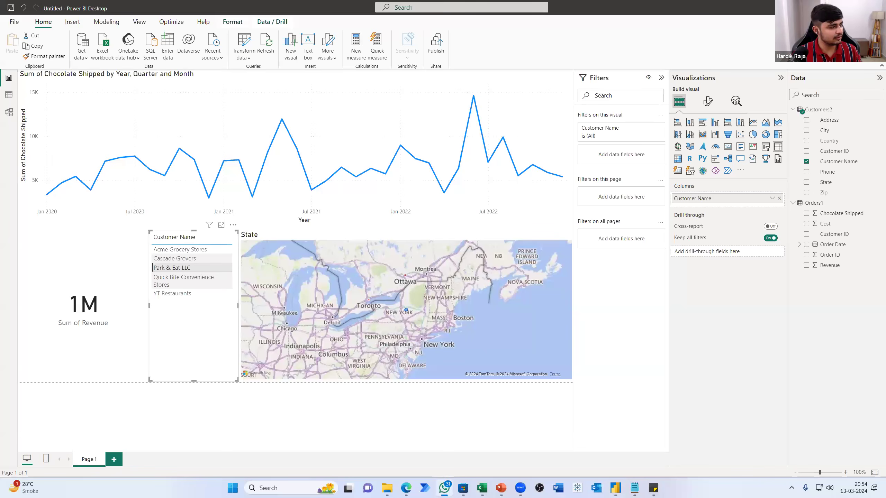